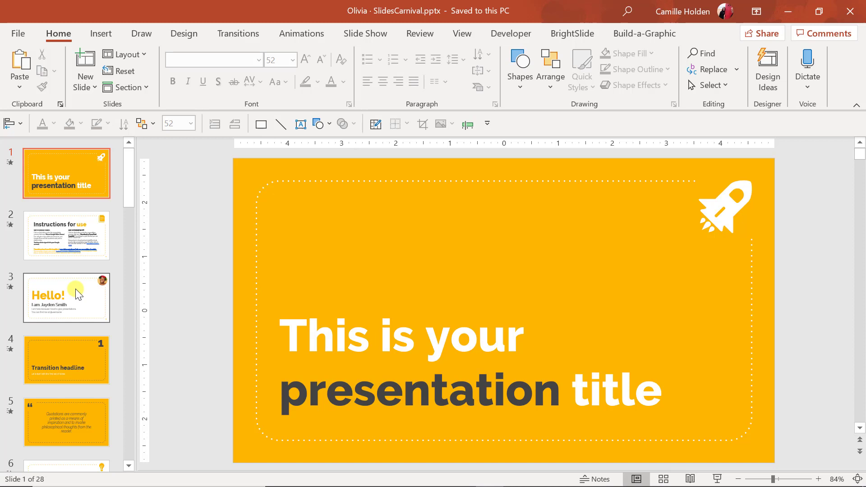
- Page through slides 3 to 8, from 'Hello!' to 'You can also split your content'
{"action": "left_click", "coordinate": [103, 295]}
{"action": "left_click", "coordinate": [110, 356]}
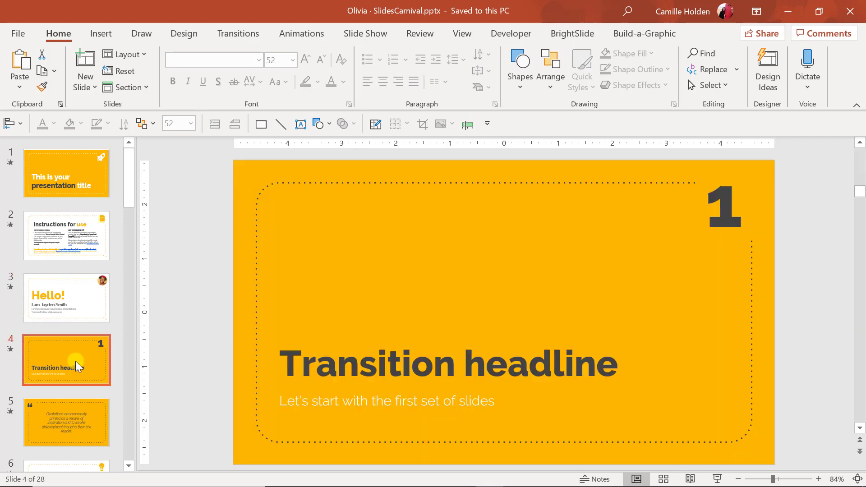
{"action": "scroll", "coordinate": [75, 361], "scroll_direction": "down", "scroll_amount": 3}
{"action": "left_click", "coordinate": [47, 285]}
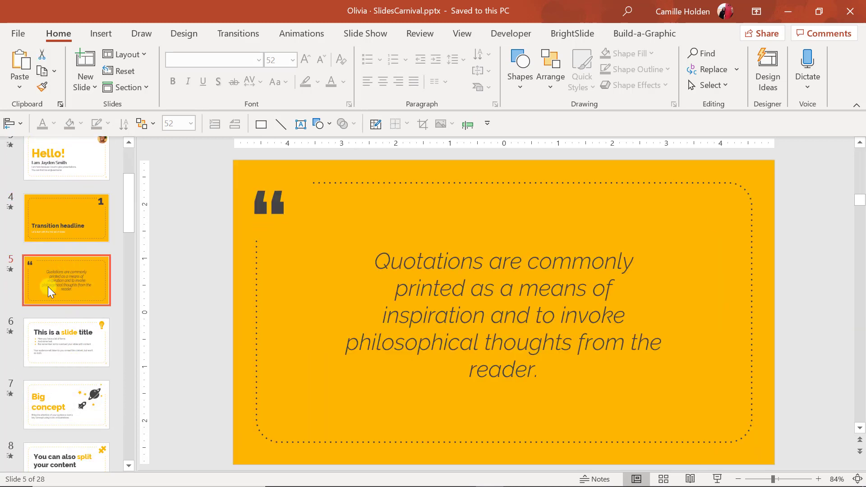
{"action": "left_click", "coordinate": [59, 335]}
{"action": "scroll", "coordinate": [59, 335], "scroll_direction": "down", "scroll_amount": 2}
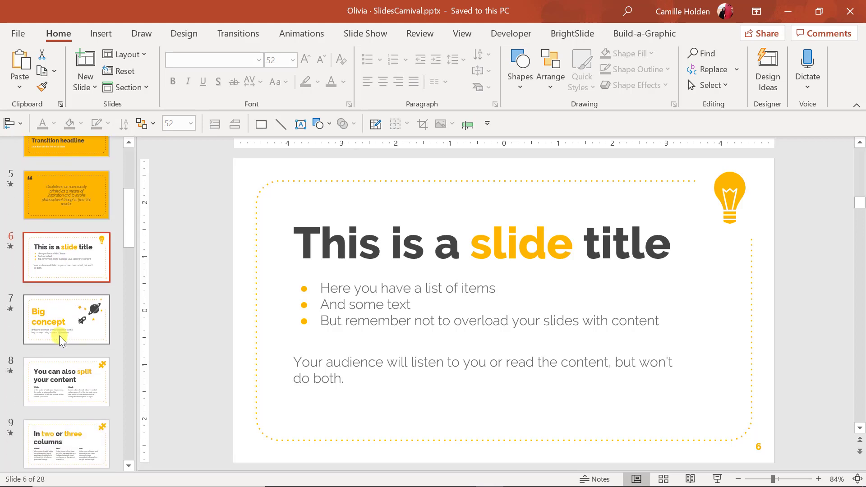
{"action": "left_click", "coordinate": [59, 336]}
{"action": "scroll", "coordinate": [59, 336], "scroll_direction": "down", "scroll_amount": 1}
{"action": "left_click", "coordinate": [59, 336]}
{"action": "scroll", "coordinate": [58, 336], "scroll_direction": "down", "scroll_amount": 2}
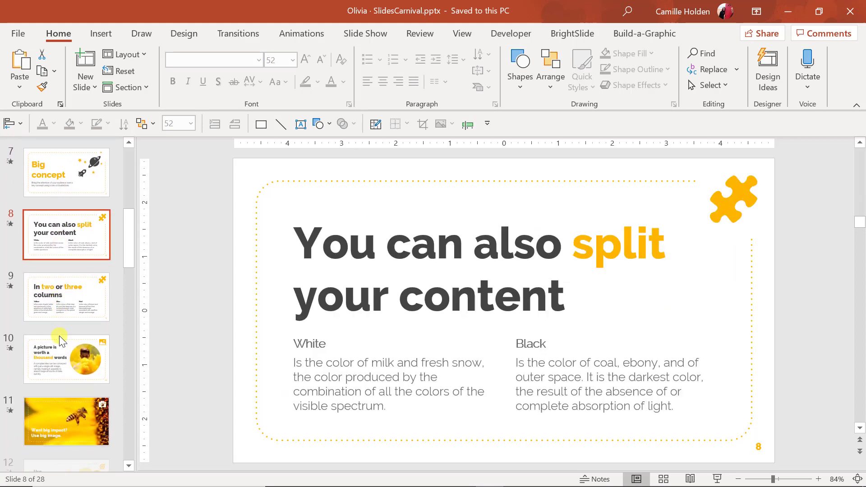
- Switch to Slide Sorter and scroll through all 28 slide thumbnails, then back up
{"action": "scroll", "coordinate": [59, 336], "scroll_direction": "down", "scroll_amount": 2}
{"action": "left_click", "coordinate": [663, 479]}
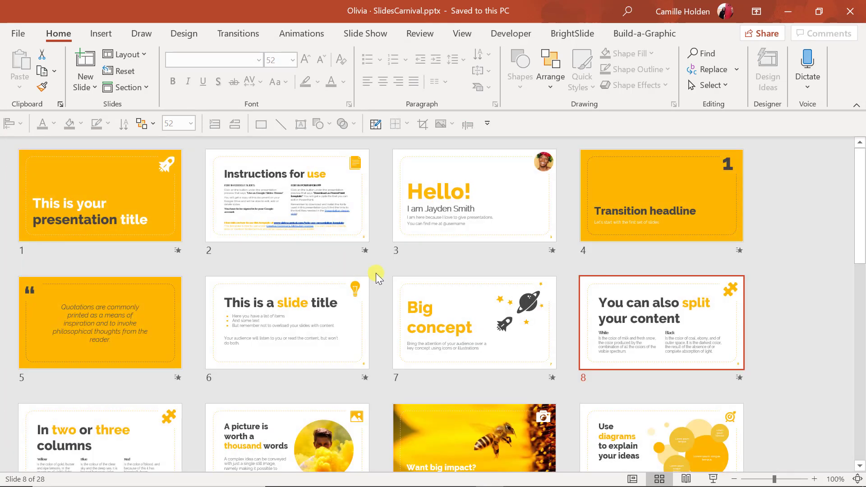
{"action": "scroll", "coordinate": [395, 276], "scroll_direction": "down", "scroll_amount": 2}
{"action": "scroll", "coordinate": [395, 276], "scroll_direction": "down", "scroll_amount": 1}
{"action": "scroll", "coordinate": [388, 283], "scroll_direction": "down", "scroll_amount": 1}
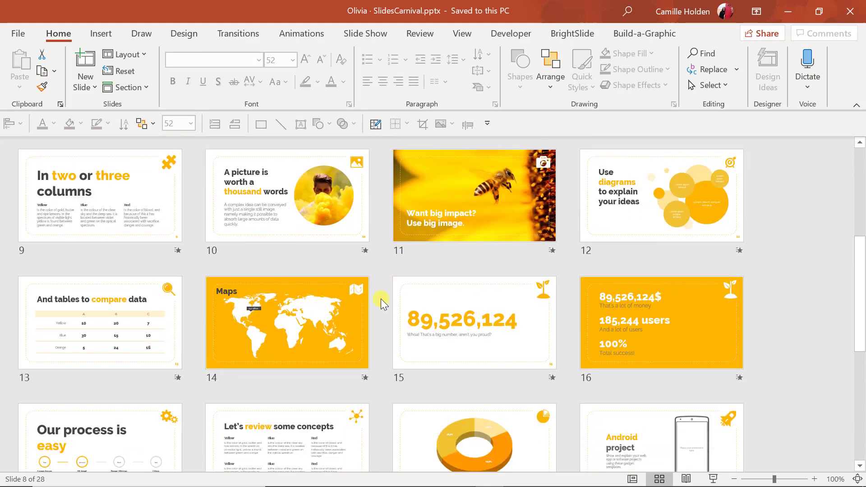
{"action": "scroll", "coordinate": [381, 303], "scroll_direction": "down", "scroll_amount": 2}
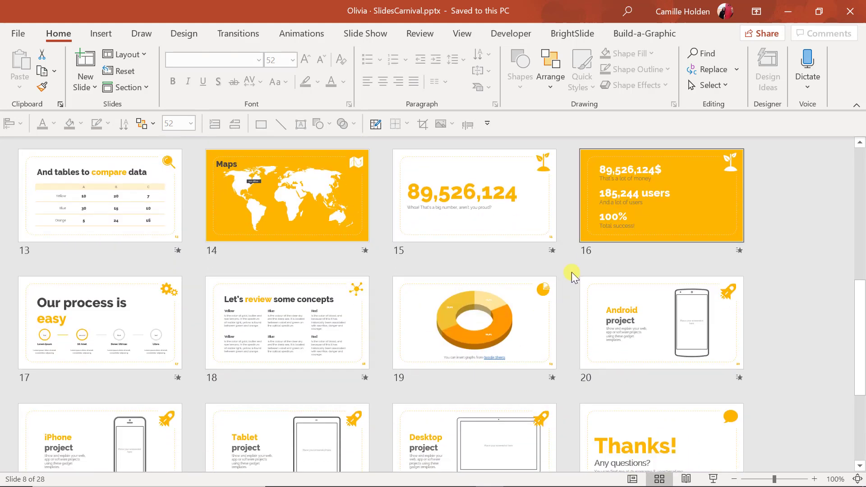
{"action": "scroll", "coordinate": [493, 363], "scroll_direction": "down", "scroll_amount": 2}
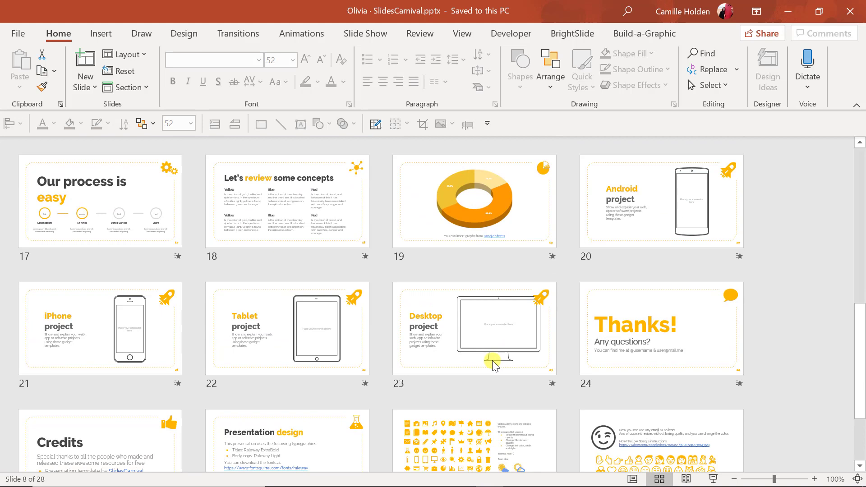
{"action": "scroll", "coordinate": [552, 360], "scroll_direction": "up", "scroll_amount": 2}
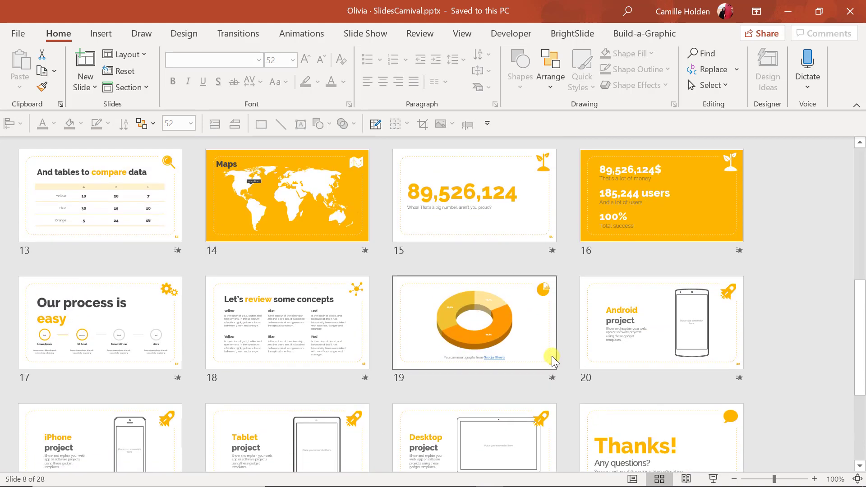
{"action": "scroll", "coordinate": [553, 360], "scroll_direction": "up", "scroll_amount": 5}
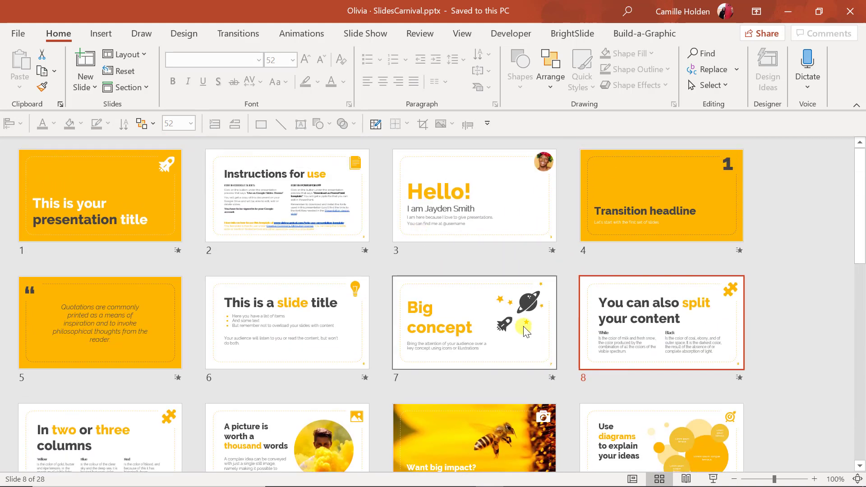
- Open the title slide from the grid, then page through slides 4 to 8
{"action": "double_click", "coordinate": [126, 206]}
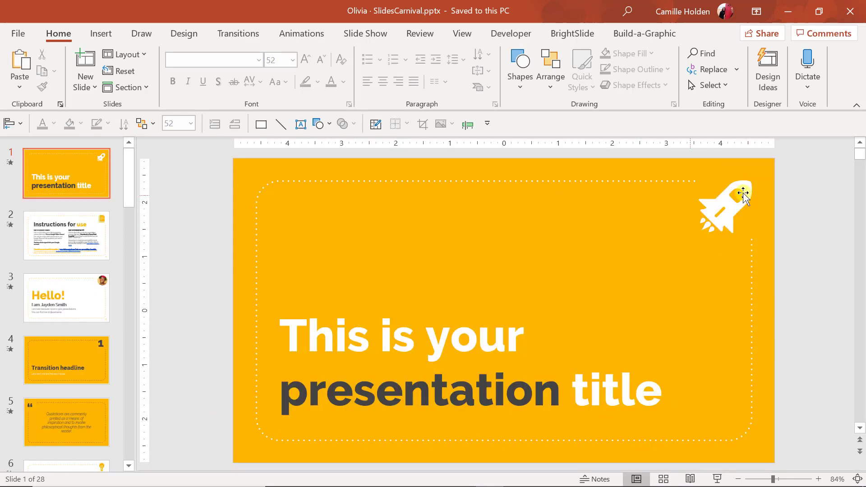
{"action": "left_click", "coordinate": [36, 381]}
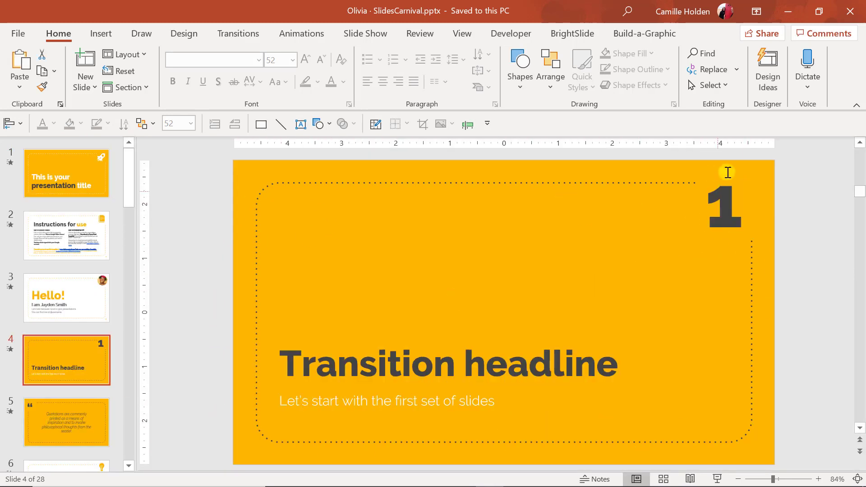
{"action": "left_click", "coordinate": [107, 417]}
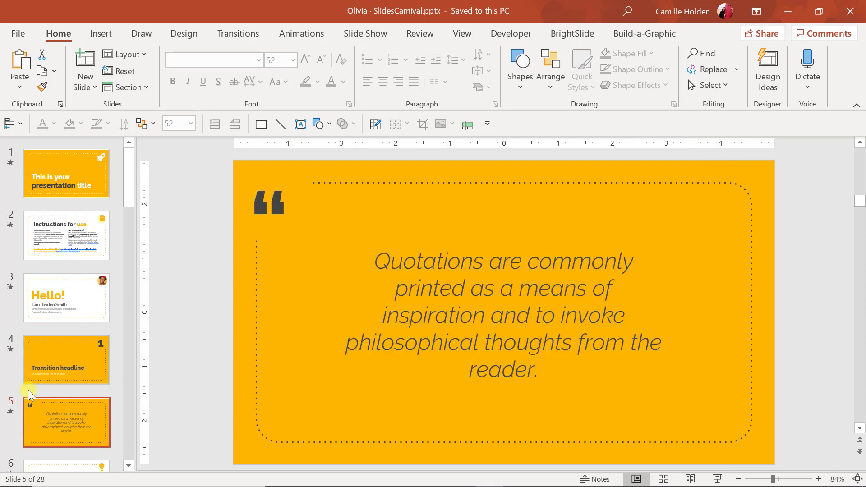
{"action": "scroll", "coordinate": [28, 390], "scroll_direction": "down", "scroll_amount": 3}
{"action": "left_click", "coordinate": [47, 346]}
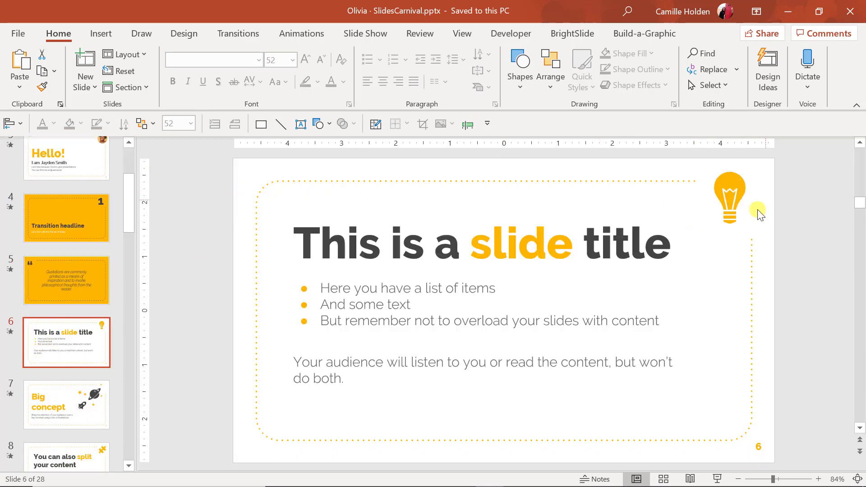
{"action": "left_click", "coordinate": [69, 405]}
{"action": "scroll", "coordinate": [69, 404], "scroll_direction": "down", "scroll_amount": 2}
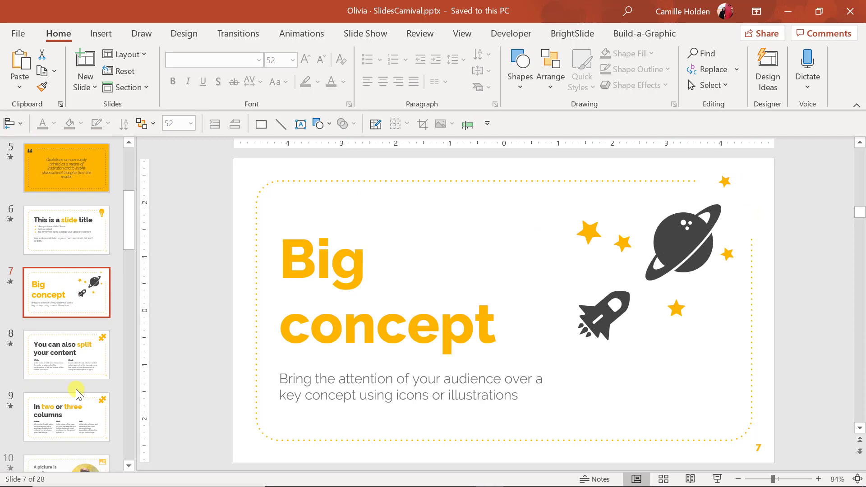
{"action": "left_click", "coordinate": [91, 351]}
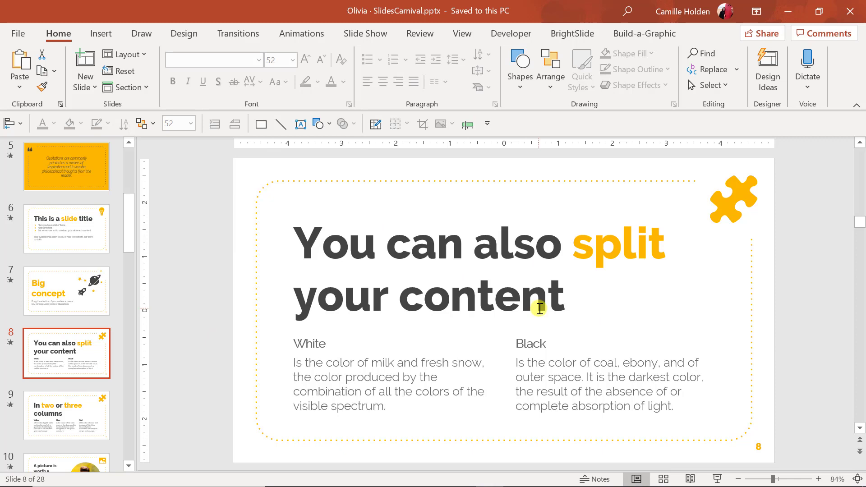
- Try editing the slide 8 title, glance at slide 9, then select the whole slide 8 title
{"action": "left_click", "coordinate": [374, 236]}
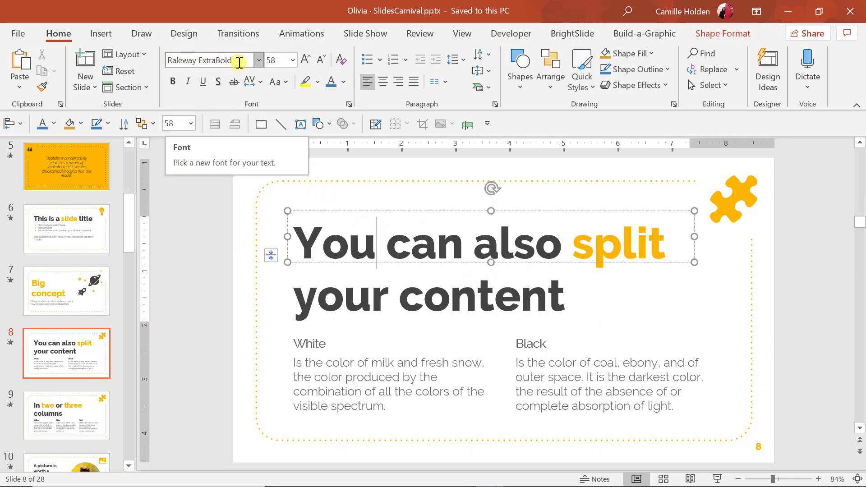
{"action": "left_click", "coordinate": [202, 274]}
{"action": "left_click", "coordinate": [71, 413]}
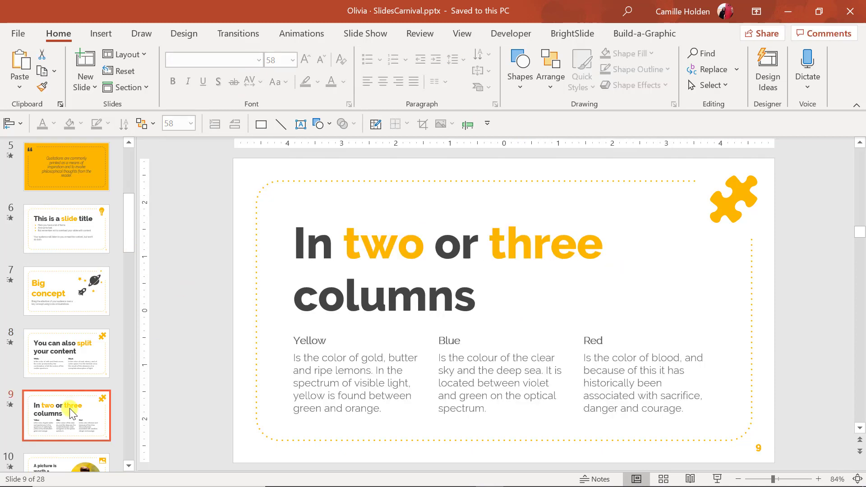
{"action": "scroll", "coordinate": [71, 411], "scroll_direction": "down", "scroll_amount": 3}
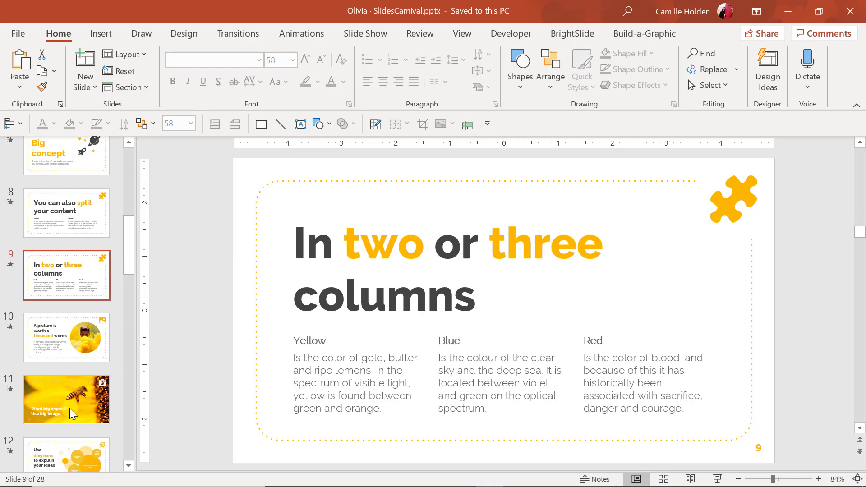
{"action": "scroll", "coordinate": [69, 407], "scroll_direction": "up", "scroll_amount": 2}
{"action": "left_click", "coordinate": [67, 324]}
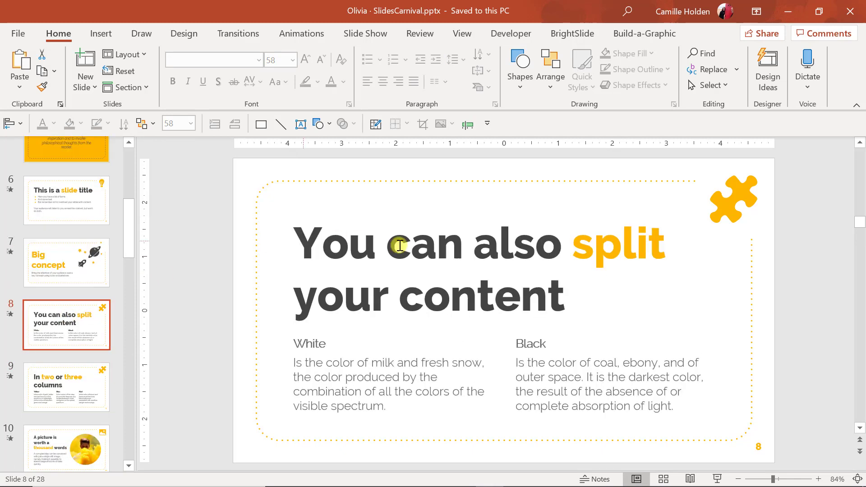
{"action": "left_click", "coordinate": [397, 245]}
{"action": "left_click_drag", "start_coordinate": [303, 246], "coordinate": [576, 342]}
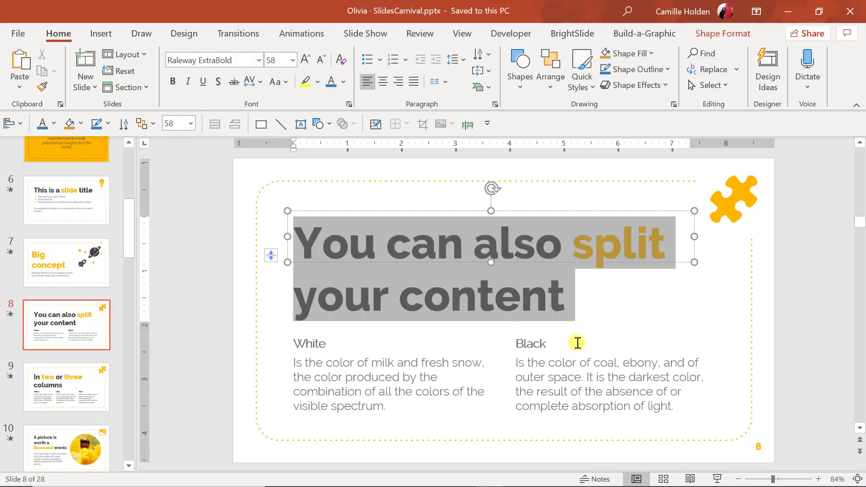
- Browse back through Big concept and Transition headline to the Instructions for use slide
{"action": "left_click", "coordinate": [73, 263]}
{"action": "scroll", "coordinate": [72, 261], "scroll_direction": "up", "scroll_amount": 2}
{"action": "scroll", "coordinate": [71, 260], "scroll_direction": "up", "scroll_amount": 2}
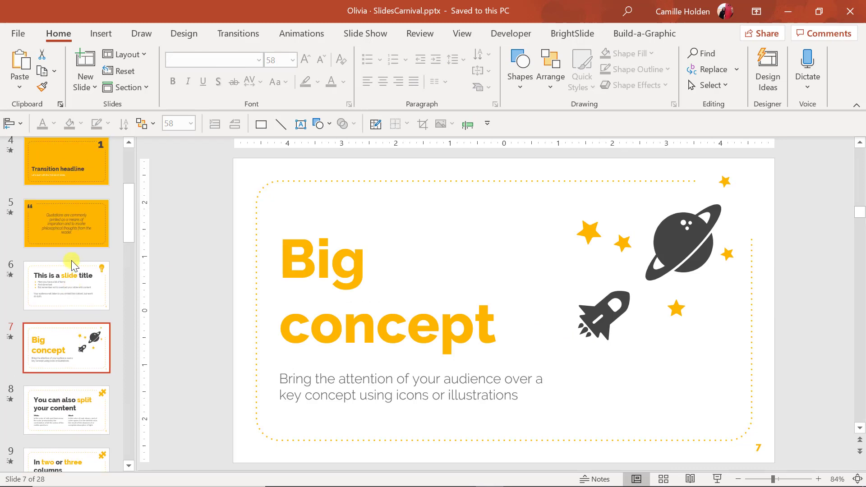
{"action": "scroll", "coordinate": [71, 260], "scroll_direction": "up", "scroll_amount": 1}
{"action": "left_click", "coordinate": [86, 316]}
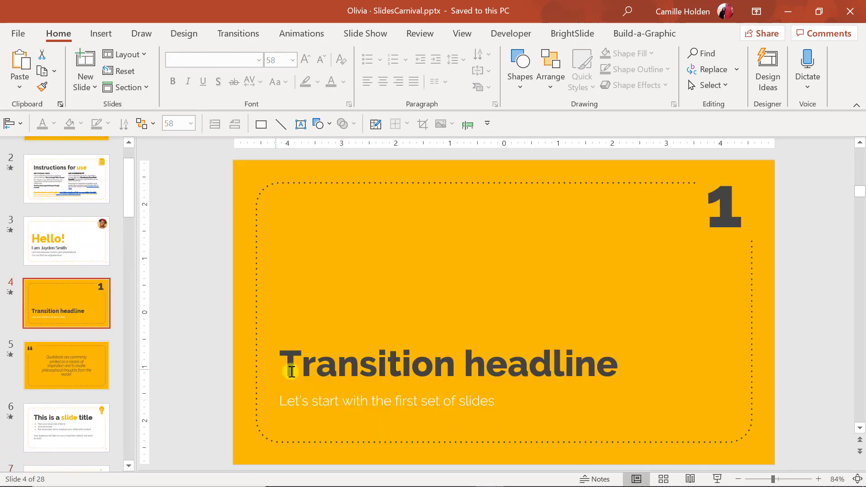
{"action": "scroll", "coordinate": [98, 336], "scroll_direction": "up", "scroll_amount": 2}
{"action": "left_click", "coordinate": [104, 228]}
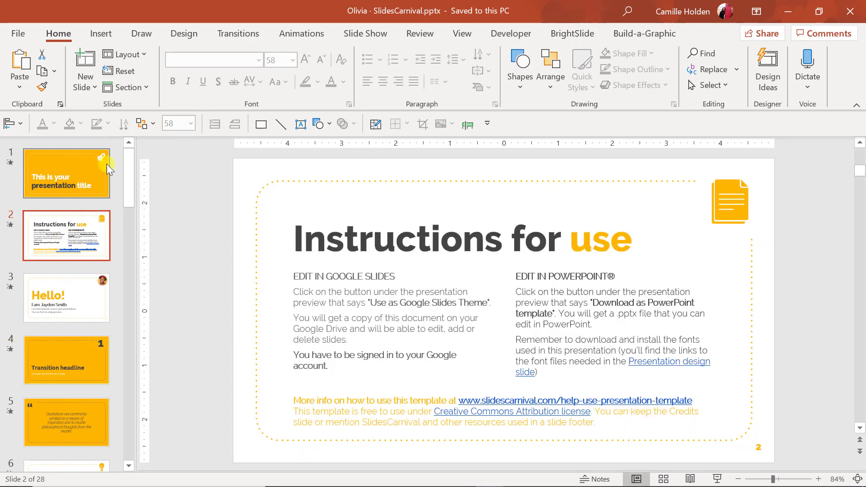
- Scroll down the slide pane and open slide 9, 'In two or three columns'
{"action": "scroll", "coordinate": [49, 403], "scroll_direction": "down", "scroll_amount": 3}
{"action": "scroll", "coordinate": [49, 403], "scroll_direction": "down", "scroll_amount": 2}
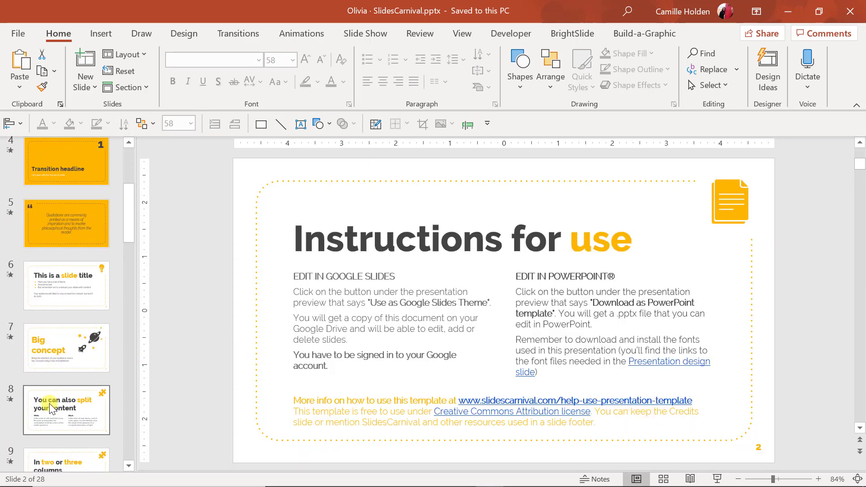
{"action": "scroll", "coordinate": [49, 403], "scroll_direction": "down", "scroll_amount": 2}
{"action": "scroll", "coordinate": [48, 401], "scroll_direction": "down", "scroll_amount": 2}
{"action": "left_click", "coordinate": [85, 361]}
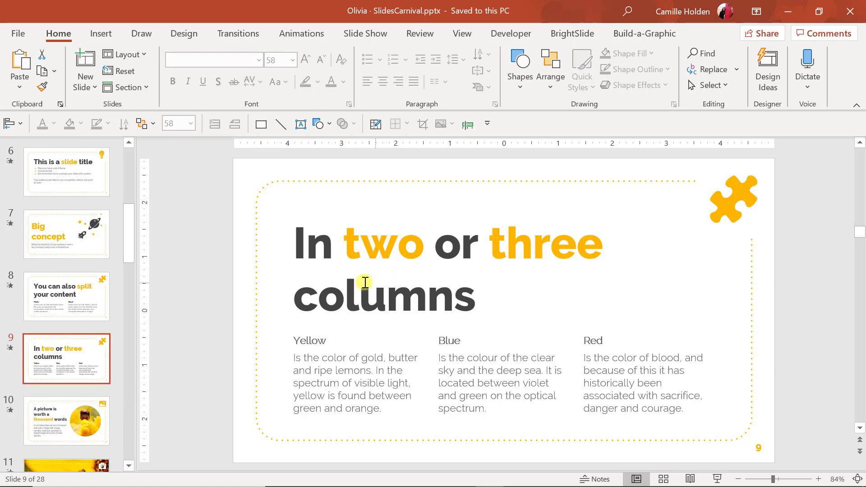
{"action": "scroll", "coordinate": [66, 412], "scroll_direction": "down", "scroll_amount": 2}
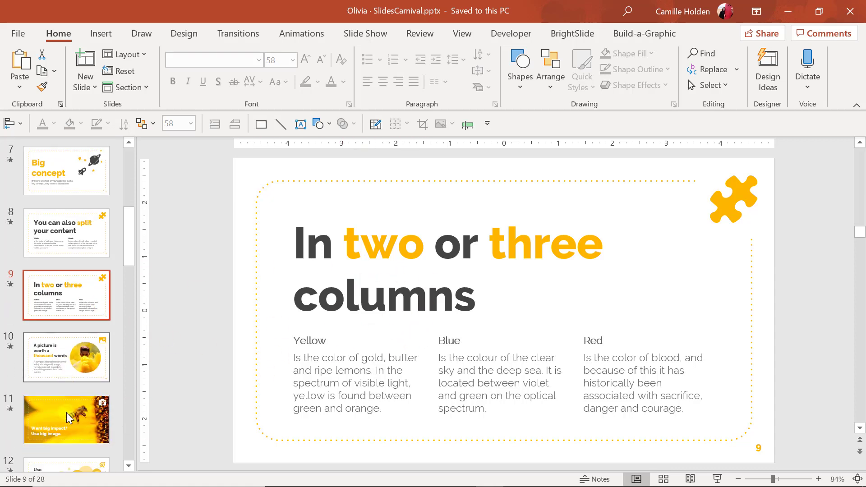
{"action": "scroll", "coordinate": [99, 306], "scroll_direction": "down", "scroll_amount": 2}
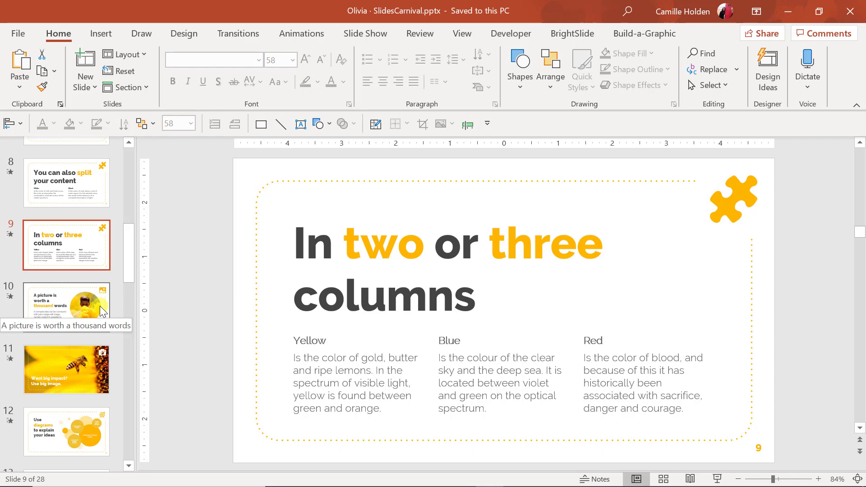
- Open the font colour choices for the title word 'two', then cancel without recolouring
{"action": "left_click", "coordinate": [330, 231]}
{"action": "left_click", "coordinate": [53, 123]}
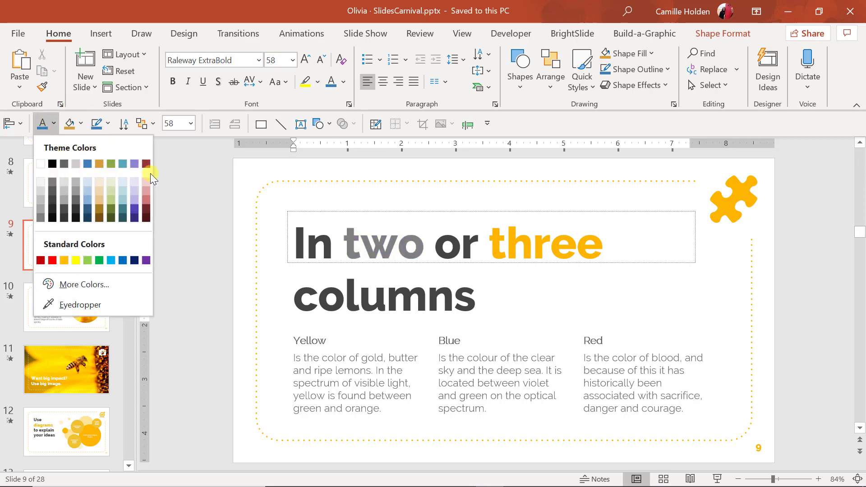
{"action": "key", "text": "Escape"}
{"action": "left_click", "coordinate": [228, 306]}
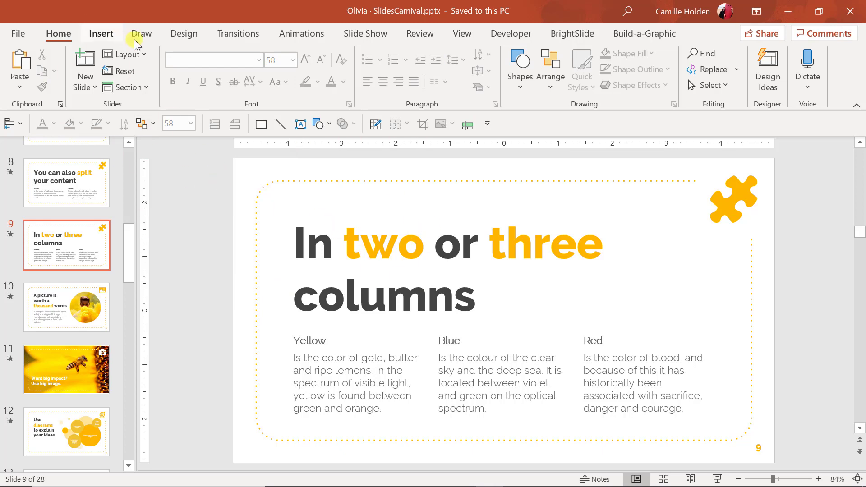
- Apply a different theme colour scheme from the Design variants Colors list
{"action": "left_click", "coordinate": [200, 42]}
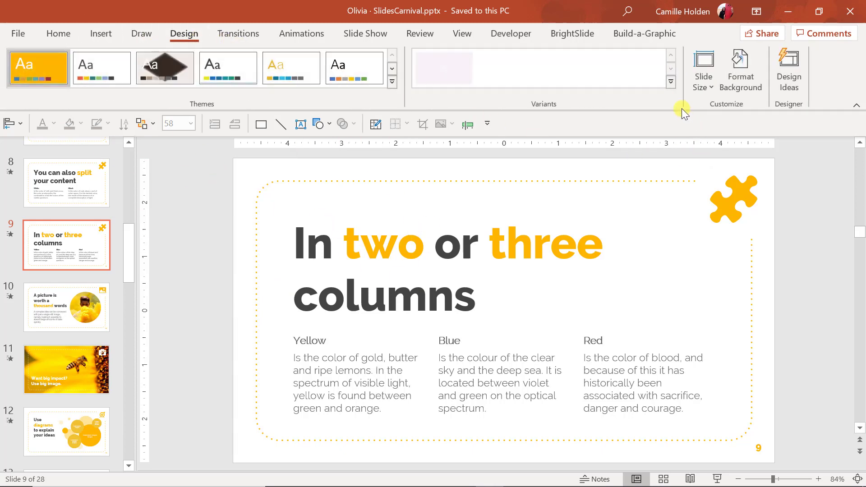
{"action": "left_click", "coordinate": [668, 86]}
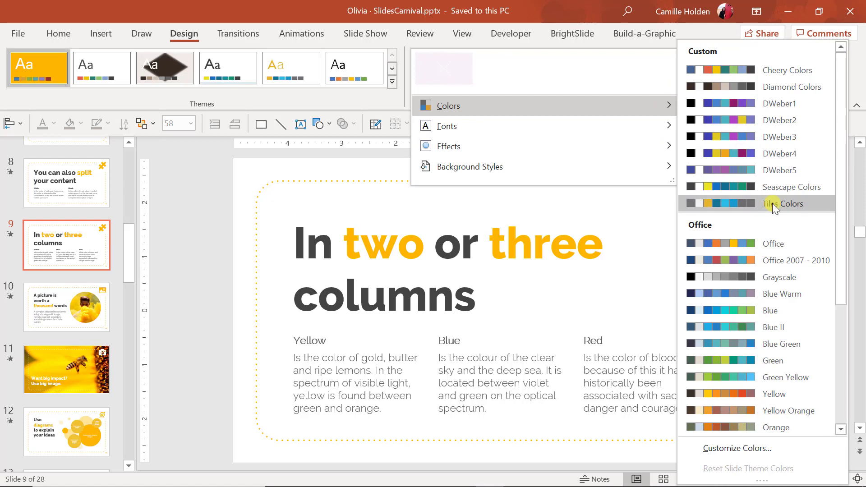
{"action": "mouse_move", "coordinate": [541, 105]}
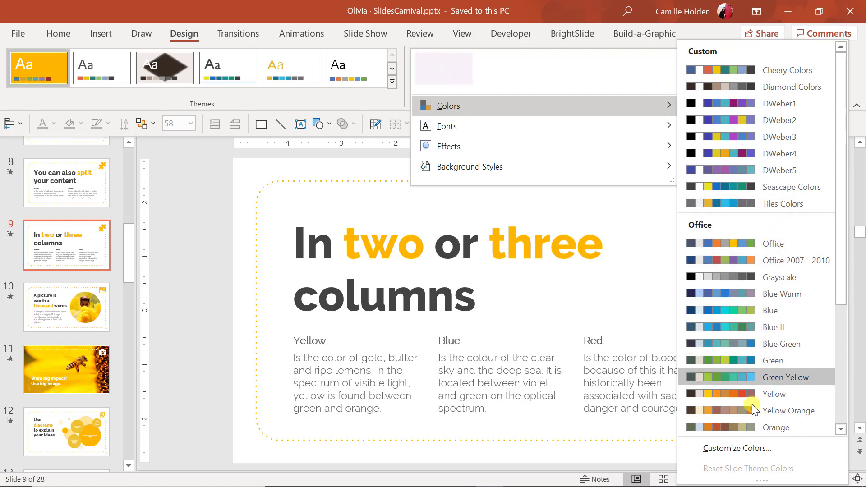
{"action": "left_click", "coordinate": [802, 295]}
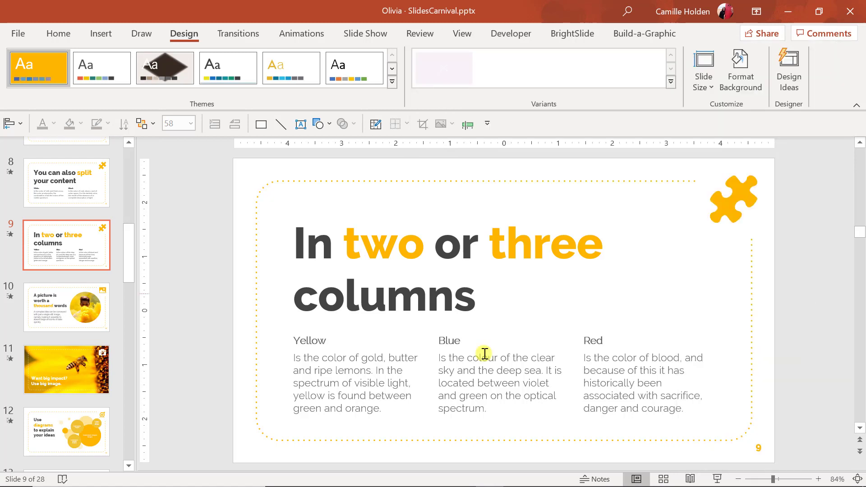
- View the Maps slide, then scroll back up to the Instructions for use slide
{"action": "scroll", "coordinate": [72, 380], "scroll_direction": "down", "scroll_amount": 2}
{"action": "scroll", "coordinate": [71, 380], "scroll_direction": "down", "scroll_amount": 1}
{"action": "left_click", "coordinate": [69, 370]}
{"action": "scroll", "coordinate": [69, 377], "scroll_direction": "down", "scroll_amount": 2}
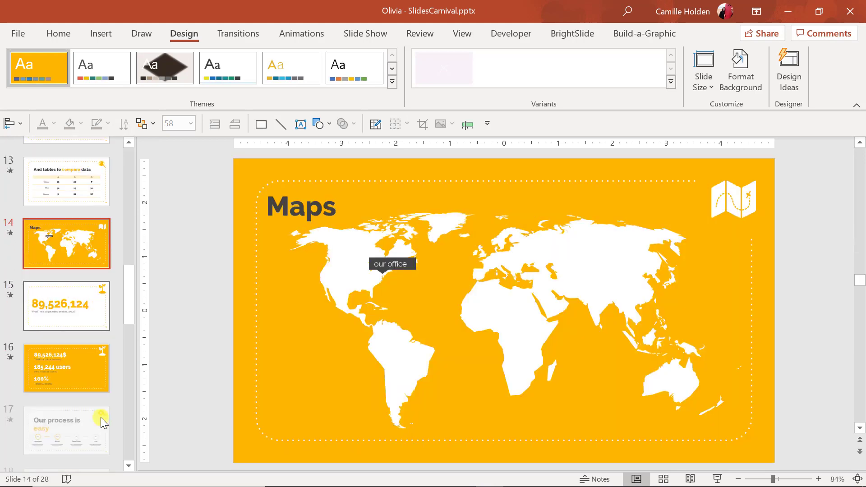
{"action": "scroll", "coordinate": [76, 353], "scroll_direction": "up", "scroll_amount": 1}
{"action": "scroll", "coordinate": [76, 353], "scroll_direction": "up", "scroll_amount": 3}
{"action": "scroll", "coordinate": [76, 353], "scroll_direction": "up", "scroll_amount": 2}
{"action": "scroll", "coordinate": [75, 353], "scroll_direction": "up", "scroll_amount": 2}
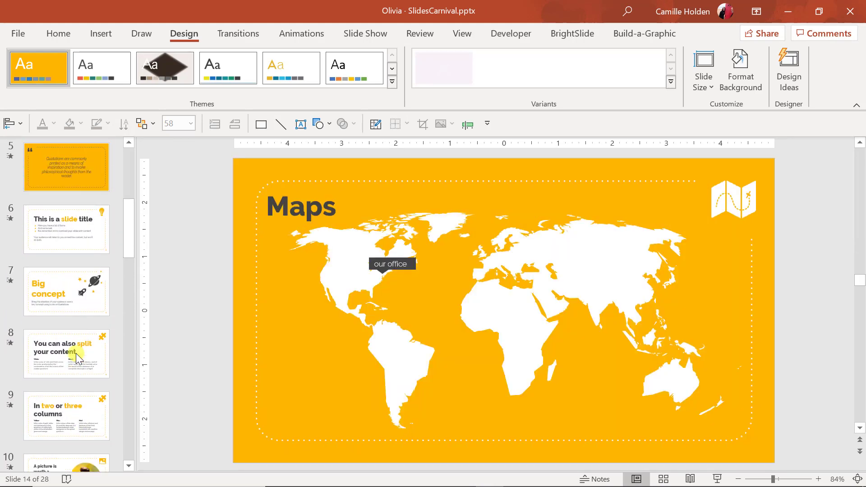
{"action": "scroll", "coordinate": [75, 311], "scroll_direction": "up", "scroll_amount": 2}
{"action": "scroll", "coordinate": [77, 247], "scroll_direction": "up", "scroll_amount": 2}
{"action": "left_click", "coordinate": [79, 254]}
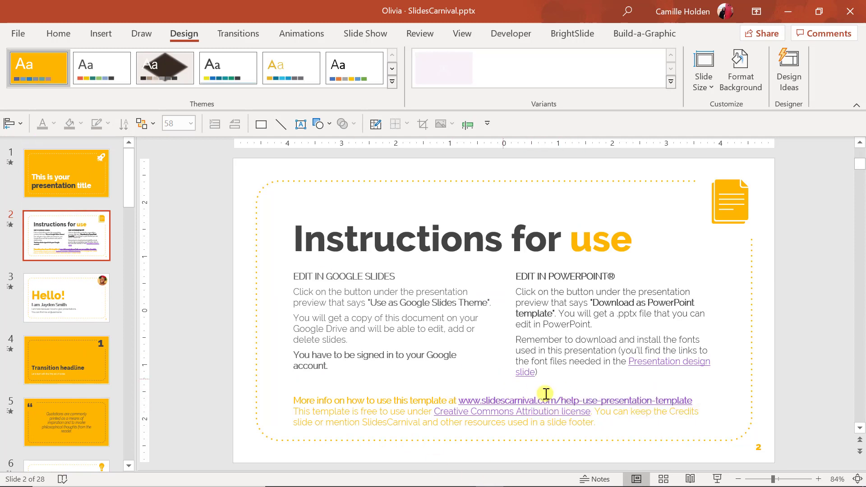
- Show the title slide, then jump down to the donut chart slide
{"action": "left_click", "coordinate": [11, 151]}
{"action": "scroll", "coordinate": [87, 372], "scroll_direction": "down", "scroll_amount": 1}
{"action": "scroll", "coordinate": [87, 372], "scroll_direction": "down", "scroll_amount": 3}
{"action": "scroll", "coordinate": [87, 372], "scroll_direction": "down", "scroll_amount": 3}
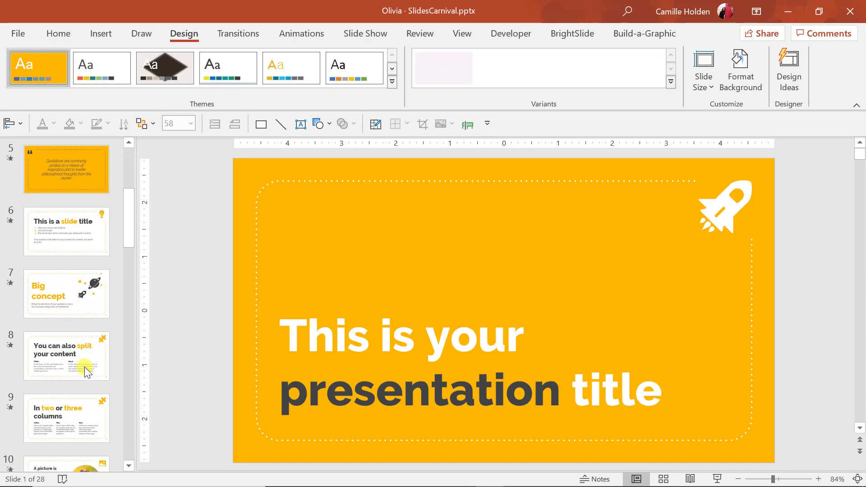
{"action": "scroll", "coordinate": [128, 291], "scroll_direction": "down", "scroll_amount": 2}
{"action": "left_click_drag", "start_coordinate": [129, 289], "coordinate": [124, 374]}
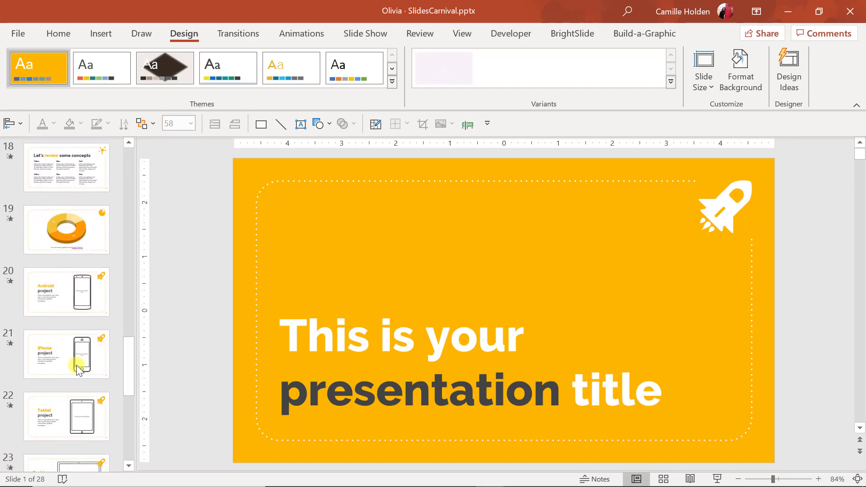
{"action": "left_click", "coordinate": [68, 236]}
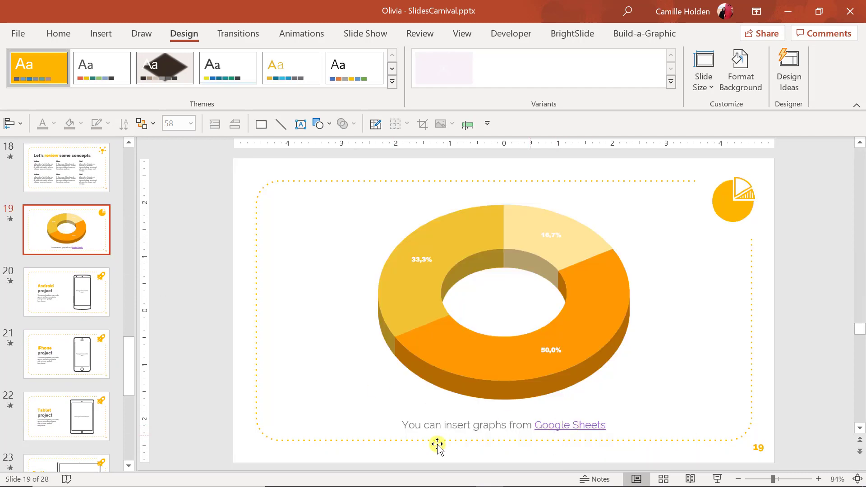
- Scroll to the end of the deck and show the last slide with emoji icons
{"action": "scroll", "coordinate": [70, 337], "scroll_direction": "down", "scroll_amount": 2}
{"action": "scroll", "coordinate": [71, 337], "scroll_direction": "down", "scroll_amount": 4}
{"action": "scroll", "coordinate": [70, 337], "scroll_direction": "down", "scroll_amount": 4}
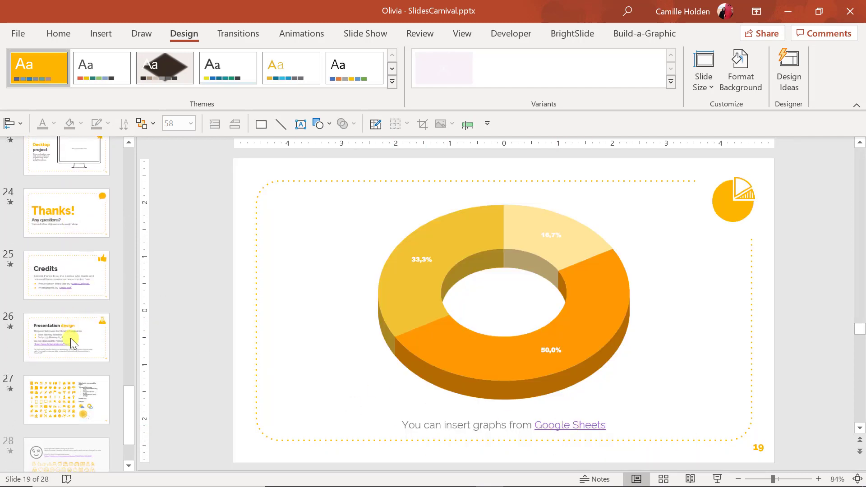
{"action": "scroll", "coordinate": [71, 337], "scroll_direction": "down", "scroll_amount": 1}
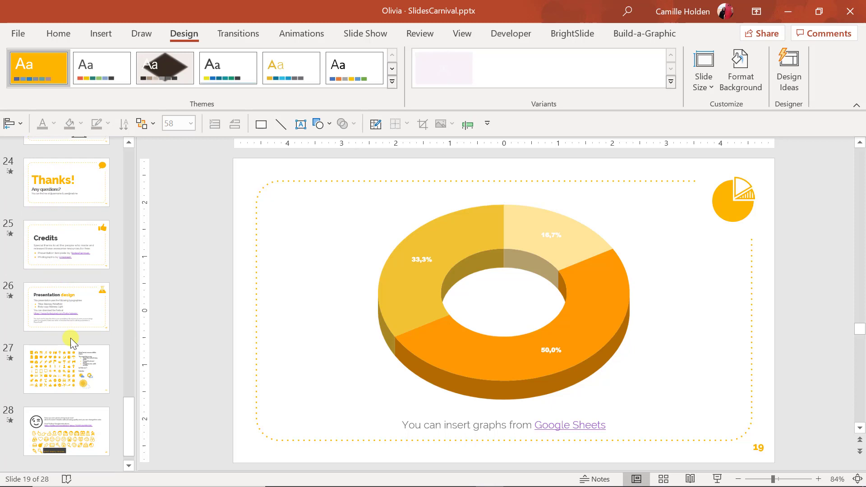
{"action": "left_click", "coordinate": [82, 418]}
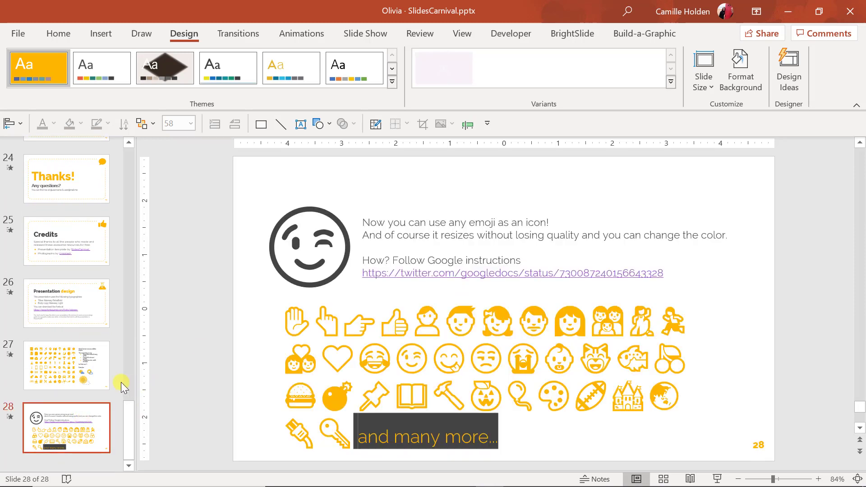
- Scroll back up via the Transition headline slide to the title slide
{"action": "scroll", "coordinate": [121, 382], "scroll_direction": "up", "scroll_amount": 5}
{"action": "scroll", "coordinate": [121, 381], "scroll_direction": "up", "scroll_amount": 1}
{"action": "left_click_drag", "start_coordinate": [124, 363], "coordinate": [127, 186]}
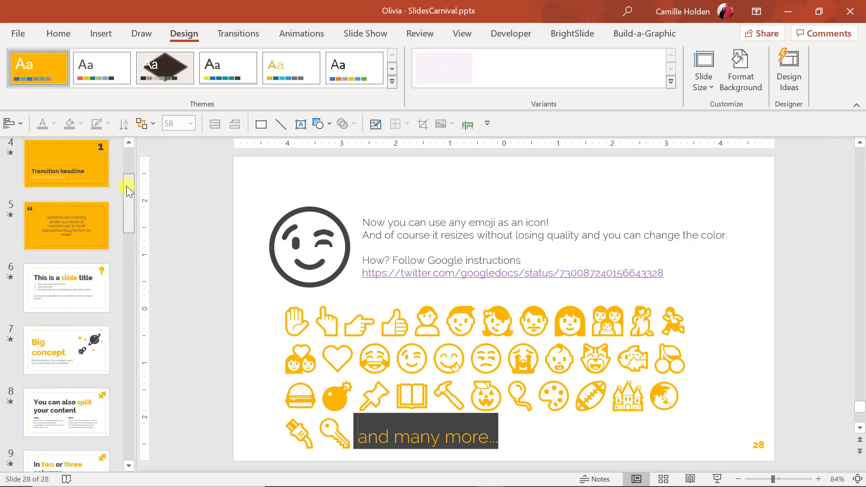
{"action": "left_click", "coordinate": [67, 278]}
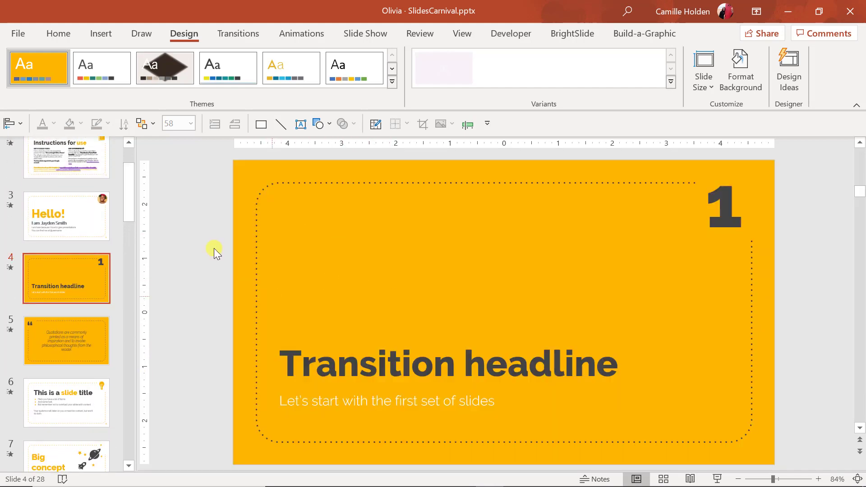
{"action": "scroll", "coordinate": [61, 323], "scroll_direction": "up", "scroll_amount": 3}
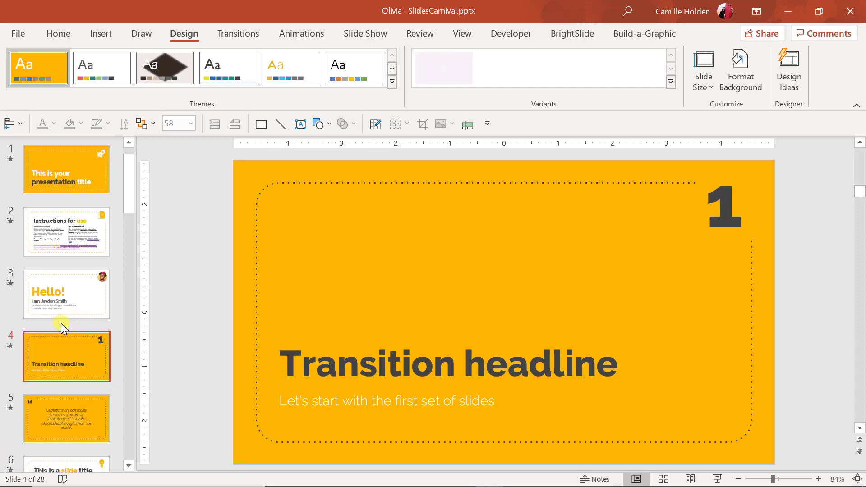
{"action": "left_click", "coordinate": [62, 165]}
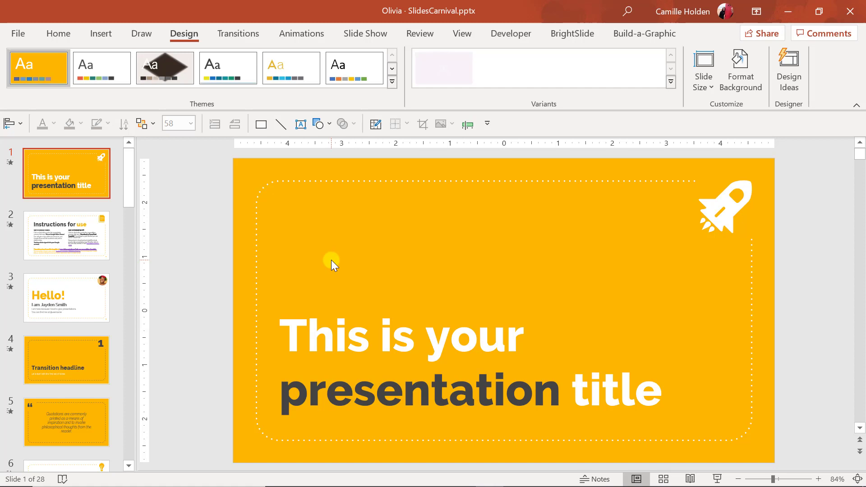
- Open Format Background on the bee photo slide, review its picture fill, and close unchanged
{"action": "scroll", "coordinate": [33, 356], "scroll_direction": "down", "scroll_amount": 3}
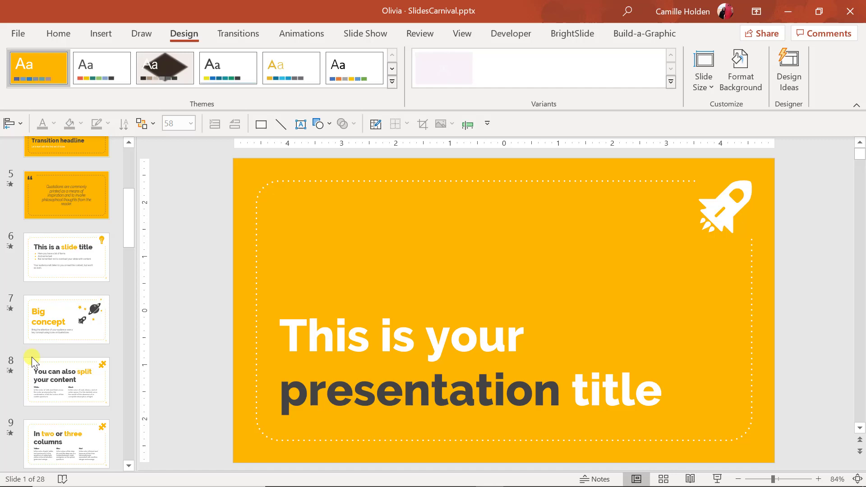
{"action": "scroll", "coordinate": [66, 326], "scroll_direction": "down", "scroll_amount": 3}
{"action": "scroll", "coordinate": [64, 324], "scroll_direction": "down", "scroll_amount": 1}
{"action": "left_click", "coordinate": [64, 325]}
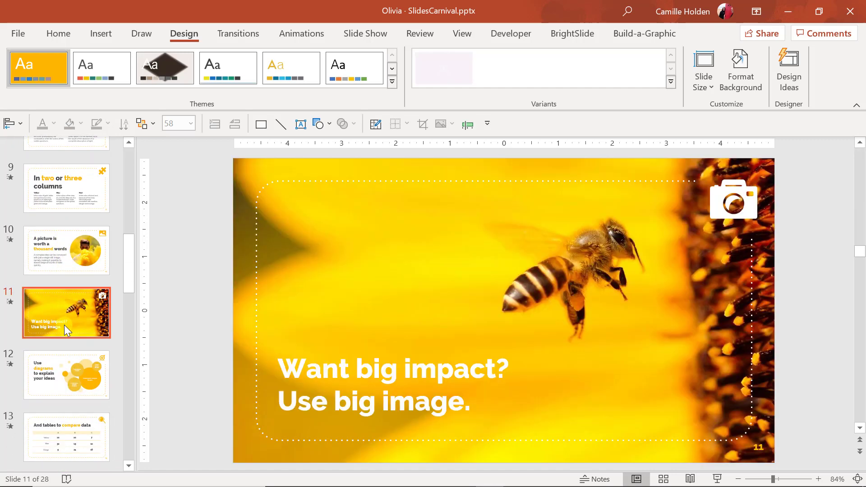
{"action": "right_click", "coordinate": [456, 170]}
{"action": "left_click", "coordinate": [514, 334]}
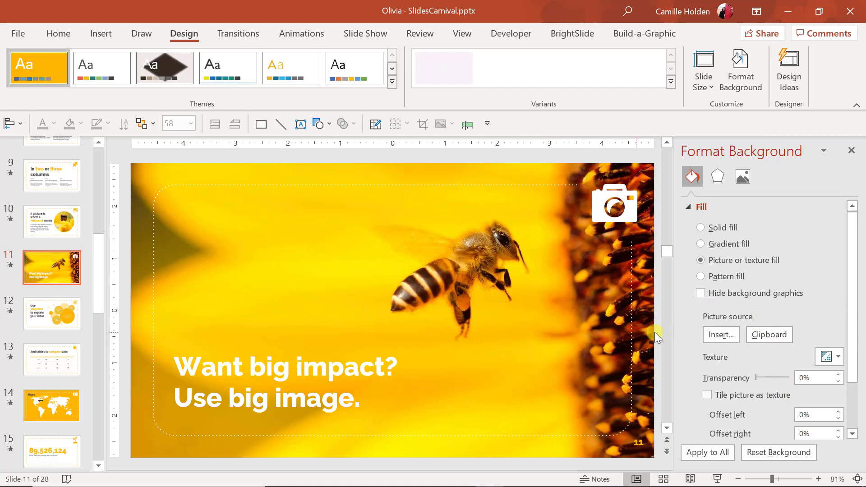
{"action": "left_click", "coordinate": [851, 151]}
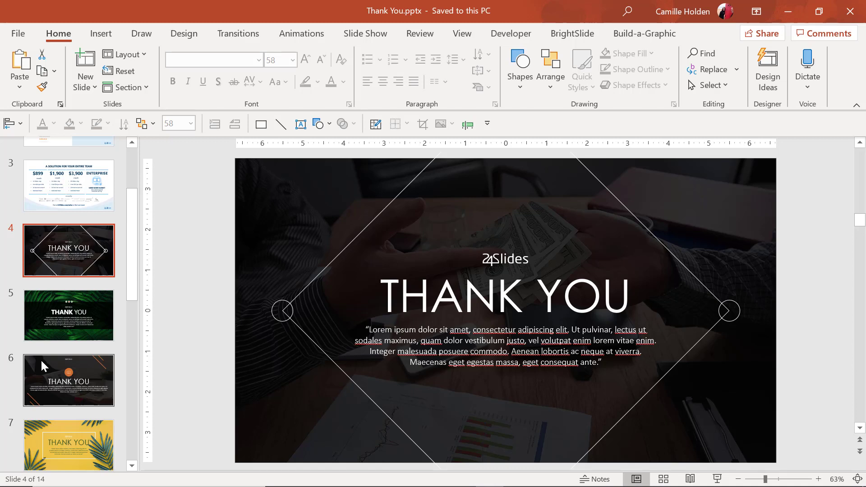
- Step down through the Thank You deck, past the green city and black trophy slides
{"action": "scroll", "coordinate": [40, 359], "scroll_direction": "up", "scroll_amount": 1}
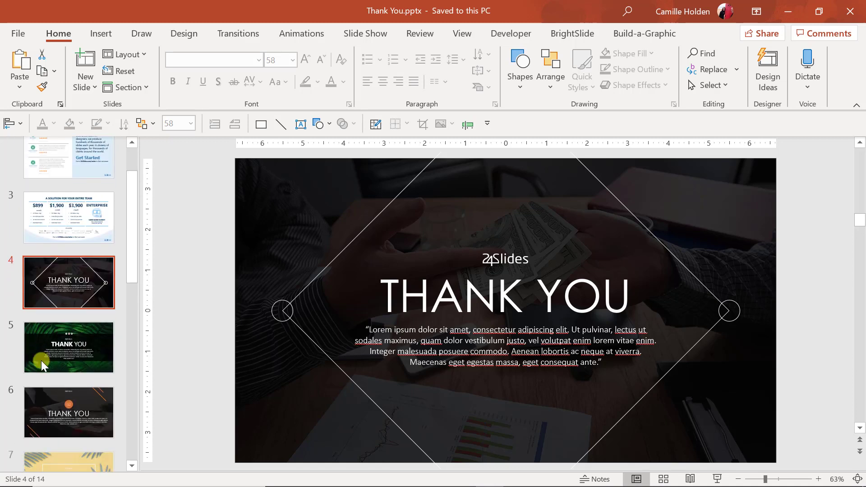
{"action": "scroll", "coordinate": [42, 360], "scroll_direction": "down", "scroll_amount": 1}
{"action": "scroll", "coordinate": [42, 361], "scroll_direction": "down", "scroll_amount": 1}
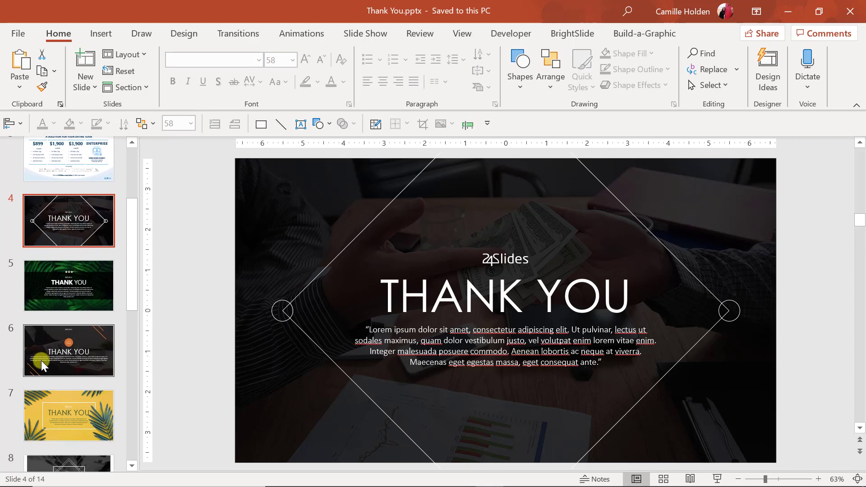
{"action": "key", "text": "Down"}
{"action": "key", "text": "Down"}
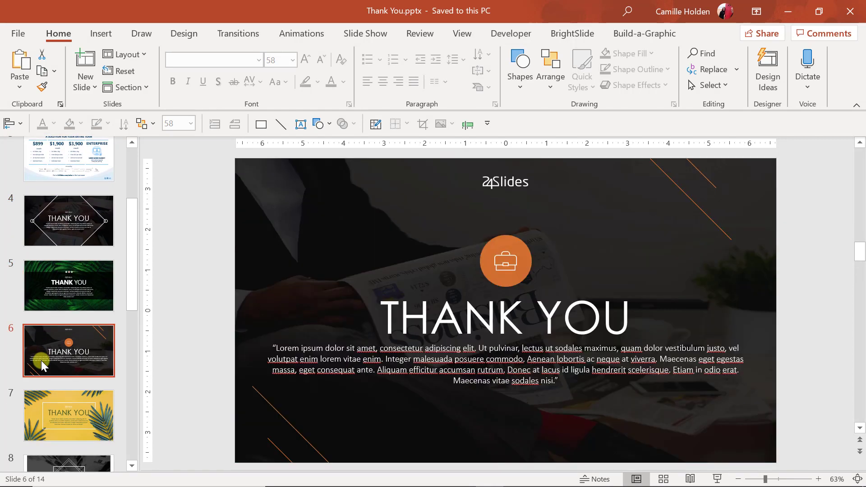
{"action": "key", "text": "Down"}
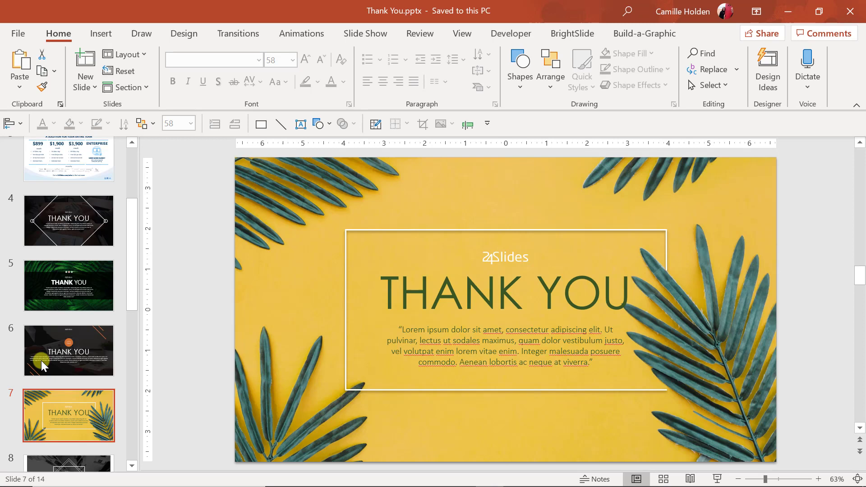
{"action": "key", "text": "Down"}
{"action": "key", "text": "Down"}
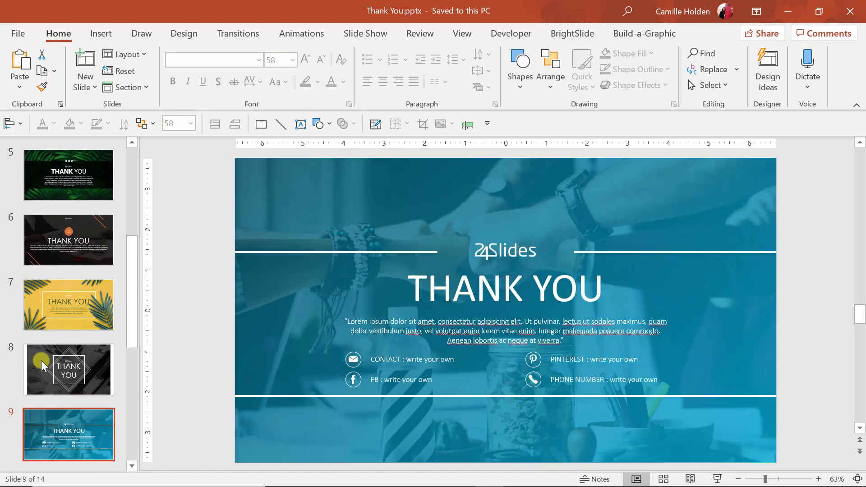
{"action": "key", "text": "Down"}
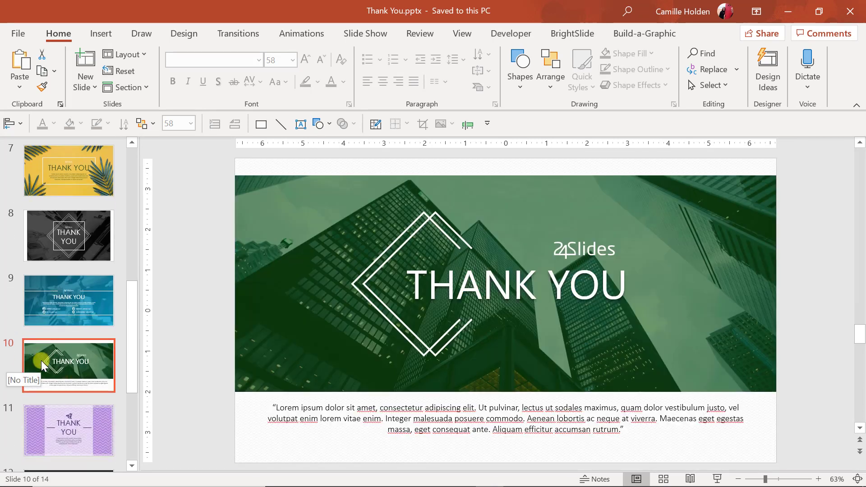
{"action": "key", "text": "Down"}
{"action": "key", "text": "Down"}
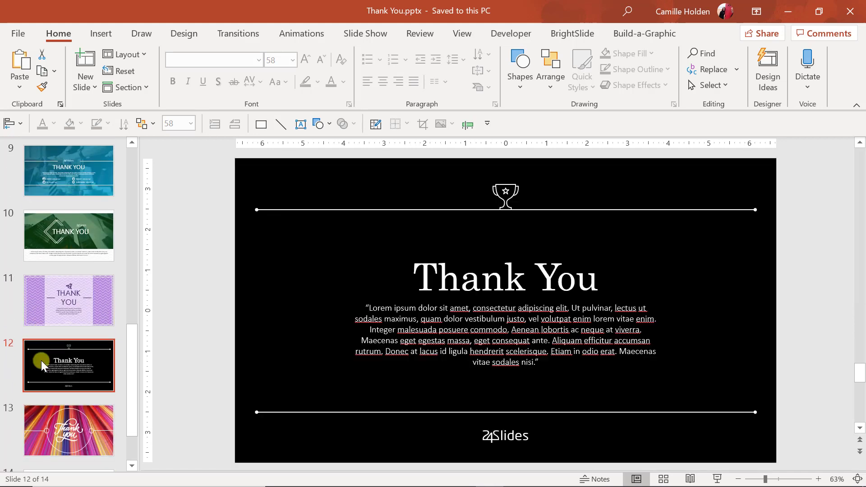
{"action": "key", "text": "Down"}
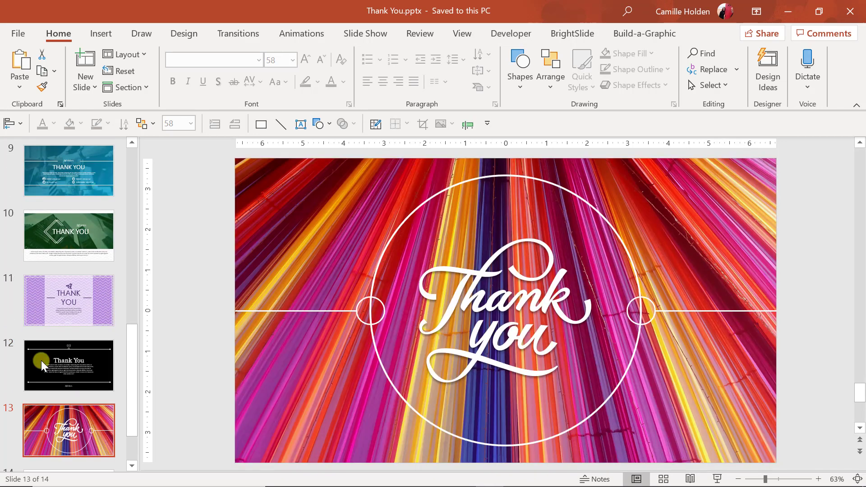
{"action": "key", "text": "Down"}
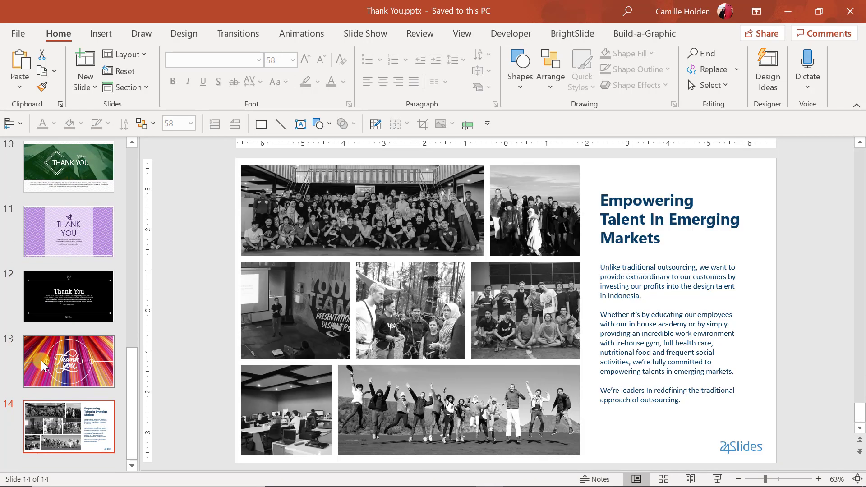
- Step back up through slides 9, 6 and 3, ending on slide 4
{"action": "key", "text": "Up"}
{"action": "key", "text": "Up"}
{"action": "key", "text": "Up"}
{"action": "key", "text": "Up"}
{"action": "key", "text": "Up"}
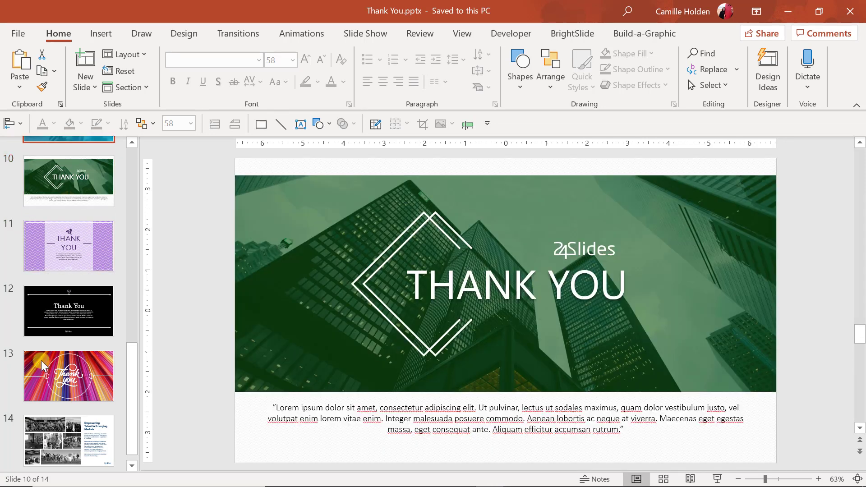
{"action": "key", "text": "Up"}
{"action": "key", "text": "Up"}
{"action": "key", "text": "Up"}
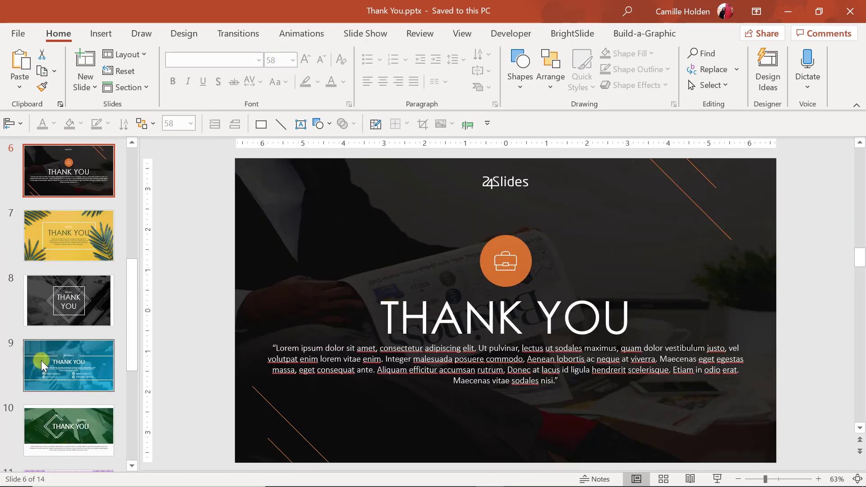
{"action": "key", "text": "Up"}
{"action": "key", "text": "Up"}
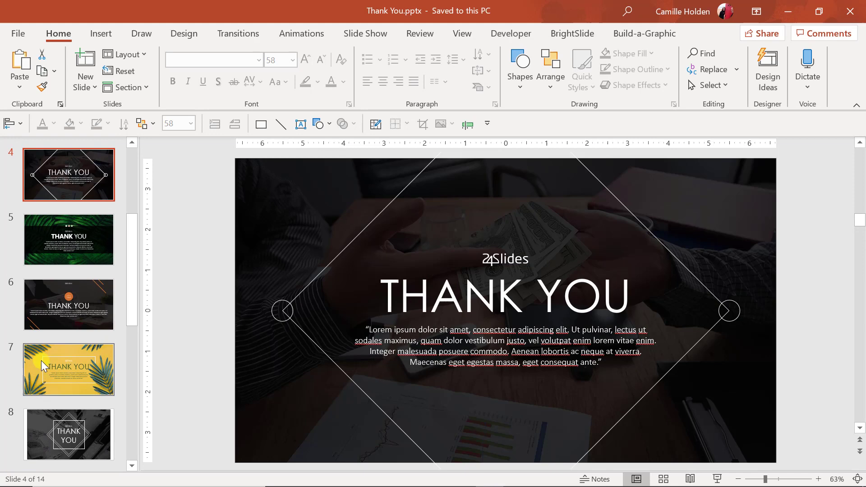
{"action": "key", "text": "Up"}
{"action": "key", "text": "Down"}
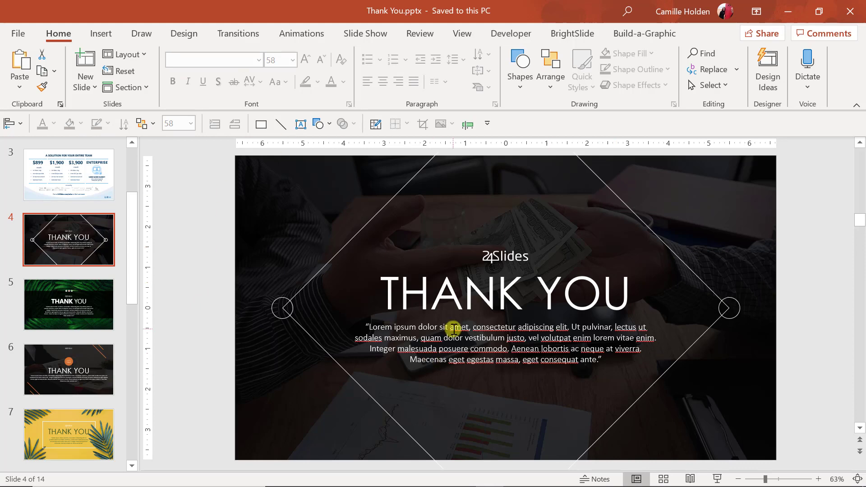
- Check the layouts, then move all slide 4 objects and undo the move
{"action": "left_click", "coordinate": [121, 54]}
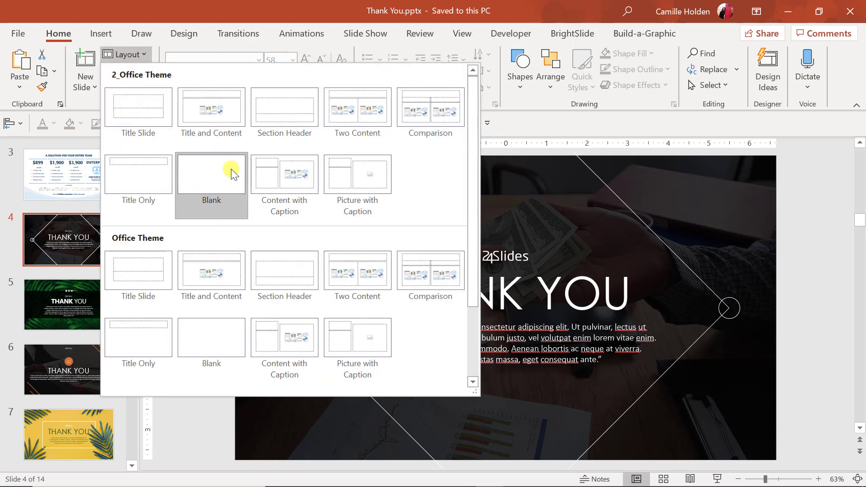
{"action": "left_click", "coordinate": [269, 415]}
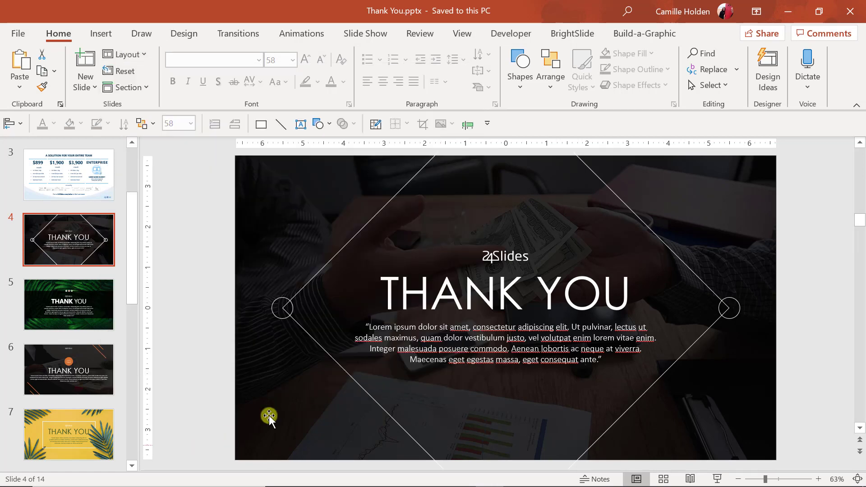
{"action": "key", "text": "Tab"}
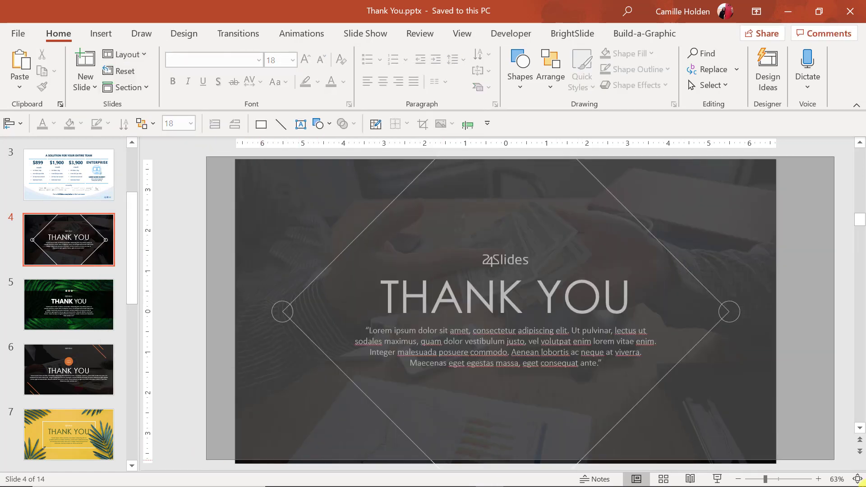
{"action": "key", "text": "ctrl+a"}
{"action": "mouse_move", "coordinate": [752, 406]}
{"action": "left_mouse_down"}
{"action": "mouse_move", "coordinate": [566, 321]}
{"action": "mouse_move", "coordinate": [583, 344]}
{"action": "left_mouse_up"}
{"action": "key", "text": "ctrl+z"}
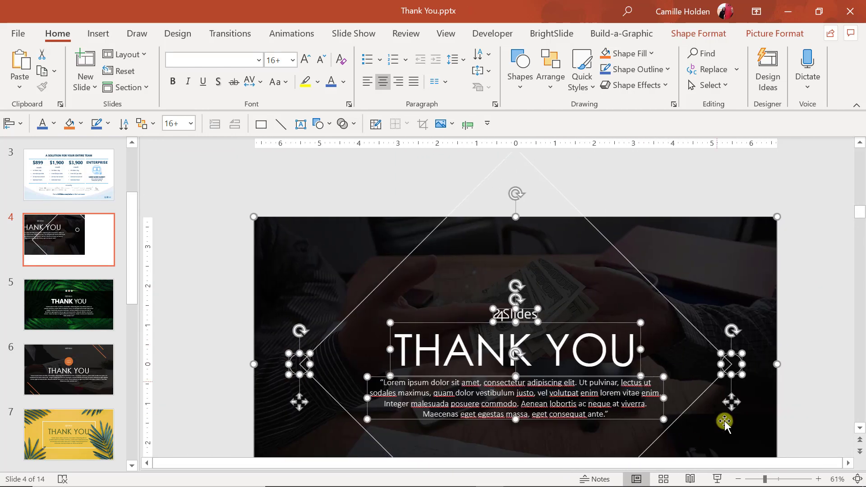
{"action": "left_click", "coordinate": [819, 347]}
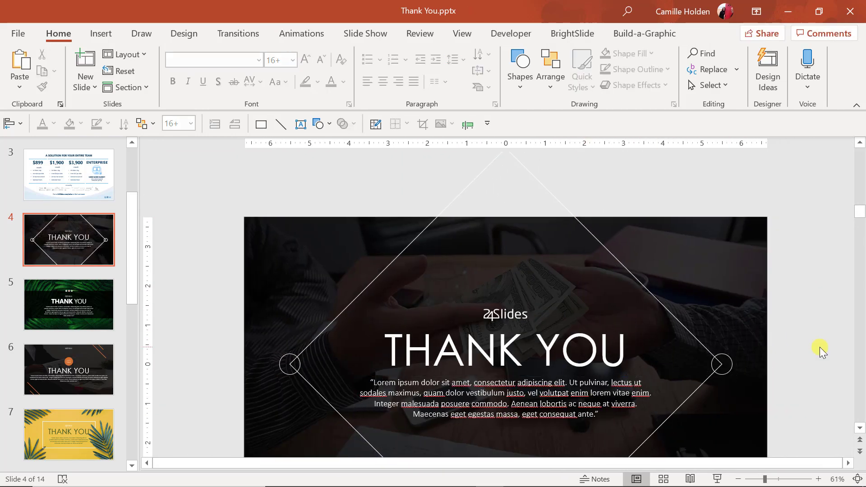
- Select the THANK YOU text box, the 24Slides logo, and the background picture in turn
{"action": "scroll", "coordinate": [819, 347], "scroll_direction": "down", "scroll_amount": 2}
{"action": "scroll", "coordinate": [819, 347], "scroll_direction": "up", "scroll_amount": 1}
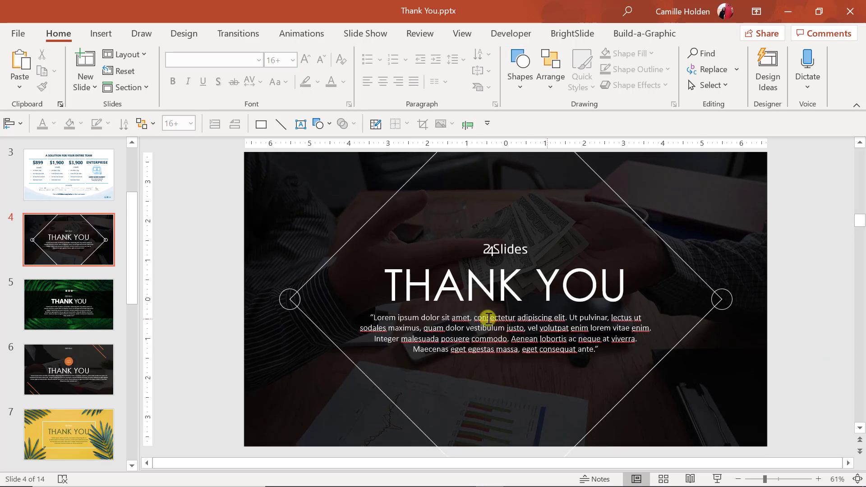
{"action": "left_click", "coordinate": [464, 285]}
{"action": "left_click", "coordinate": [517, 249]}
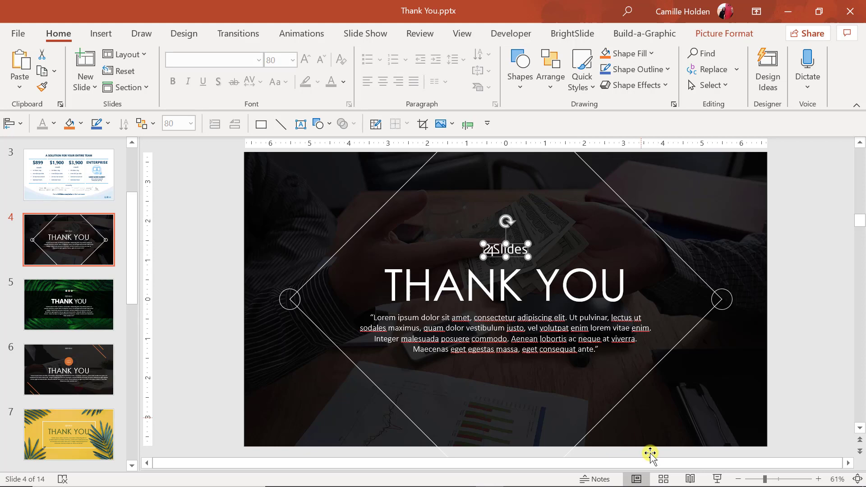
{"action": "left_click", "coordinate": [693, 388]}
- Switch to Slide Sorter with Alt+W, I and scroll the thumbnail grid
{"action": "key", "text": "alt+w"}
{"action": "key", "text": "i"}
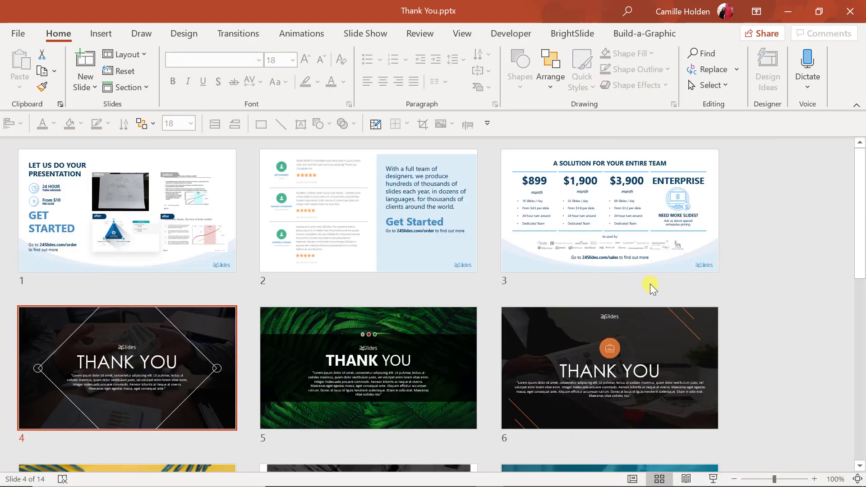
{"action": "scroll", "coordinate": [746, 374], "scroll_direction": "down", "scroll_amount": 5}
{"action": "scroll", "coordinate": [746, 374], "scroll_direction": "up", "scroll_amount": 3}
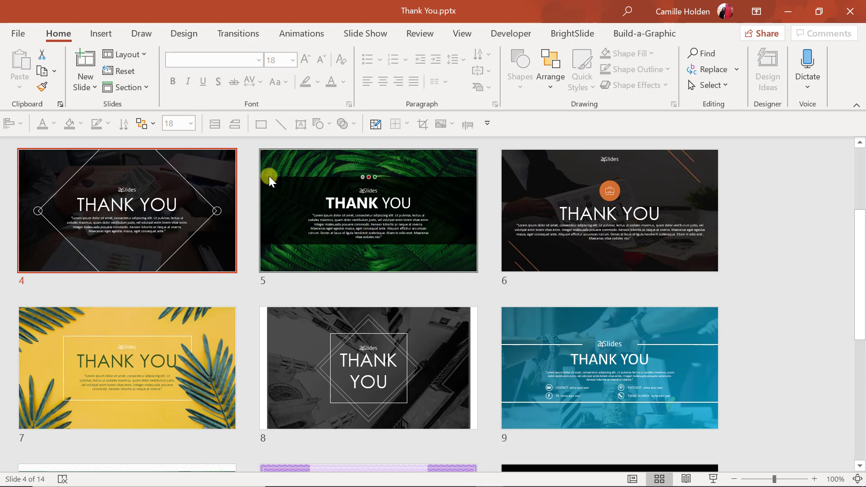
- Reopen slide 4, select the logo and THANK YOU text box, then deselect
{"action": "double_click", "coordinate": [213, 227]}
{"action": "left_click", "coordinate": [506, 260]}
{"action": "left_click", "coordinate": [526, 296]}
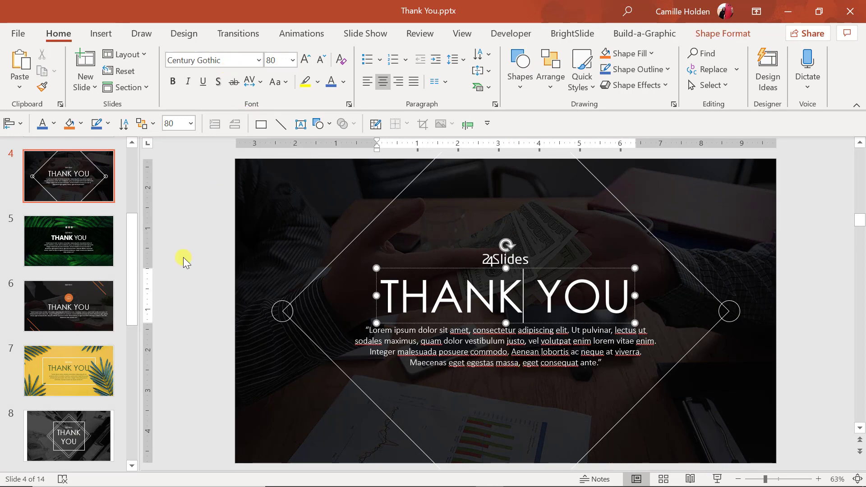
{"action": "left_click", "coordinate": [204, 252]}
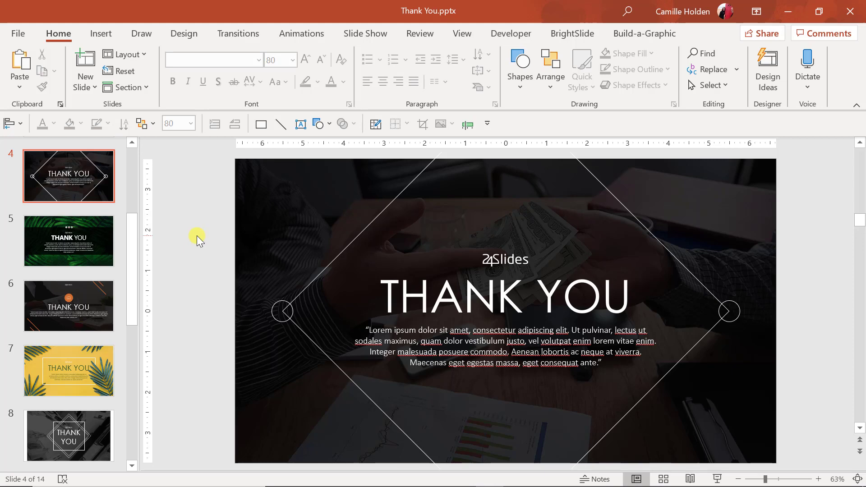
- Pass through slide 7 and scroll down to the rainbow slide 13
{"action": "left_click", "coordinate": [59, 363]}
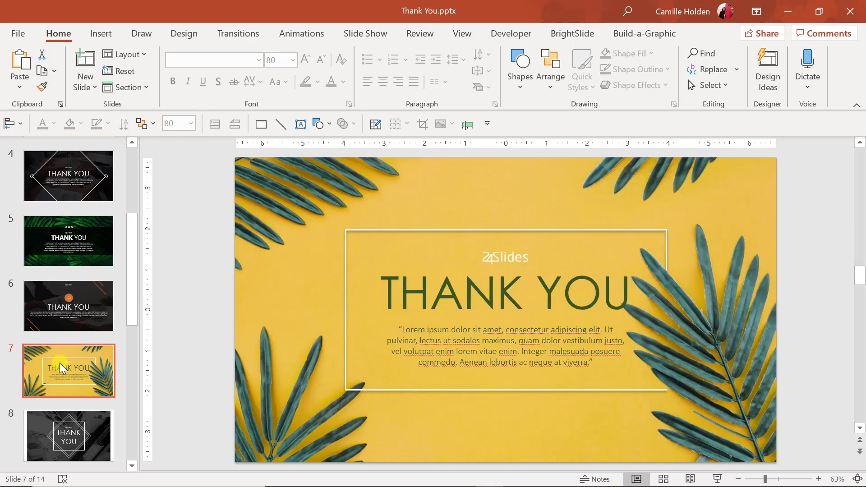
{"action": "scroll", "coordinate": [60, 363], "scroll_direction": "down", "scroll_amount": 2}
{"action": "scroll", "coordinate": [59, 362], "scroll_direction": "down", "scroll_amount": 2}
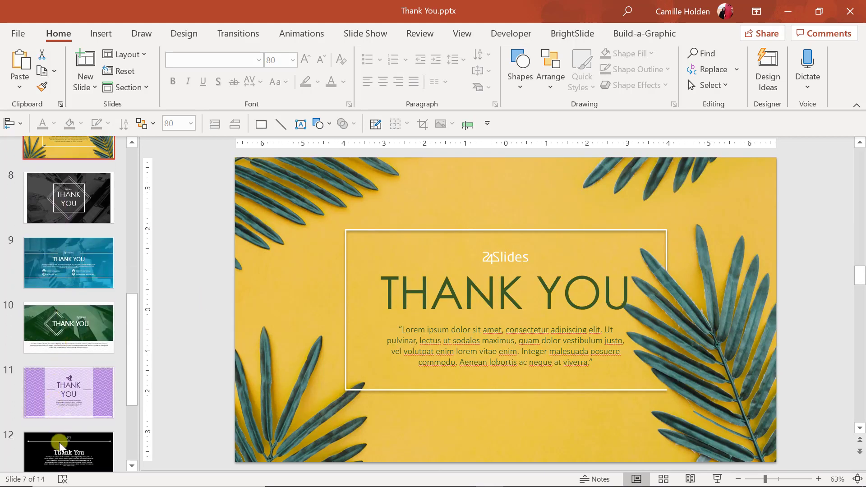
{"action": "scroll", "coordinate": [64, 456], "scroll_direction": "down", "scroll_amount": 3}
{"action": "left_click", "coordinate": [39, 348]}
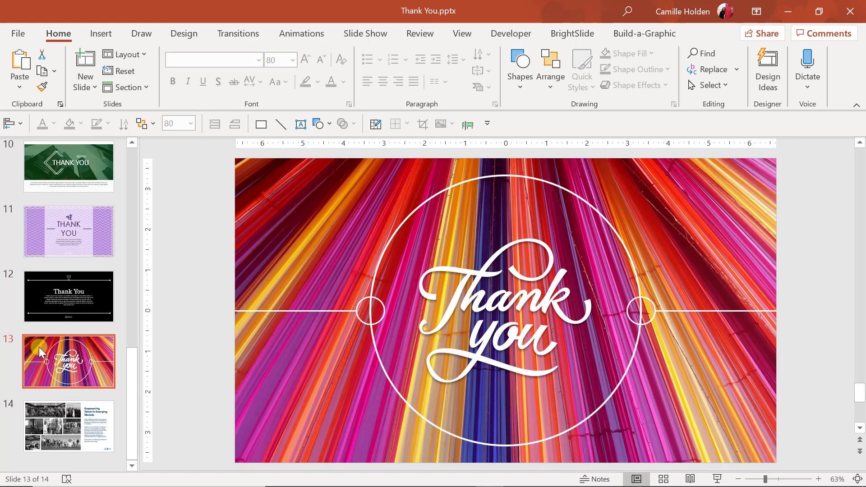
- Try nudging the script Thank you lettering, then deselect it and scroll back up
{"action": "left_click", "coordinate": [426, 336]}
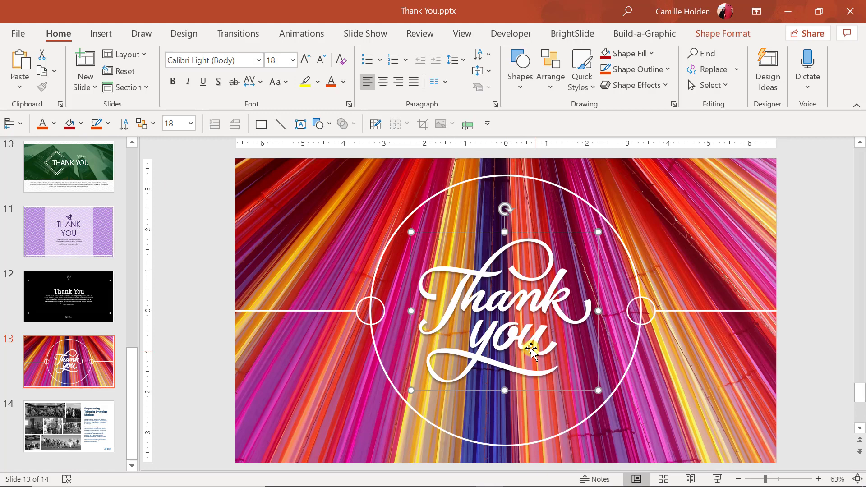
{"action": "mouse_move", "coordinate": [536, 305]}
{"action": "left_mouse_down"}
{"action": "mouse_move", "coordinate": [507, 323]}
{"action": "mouse_move", "coordinate": [535, 307]}
{"action": "left_mouse_up"}
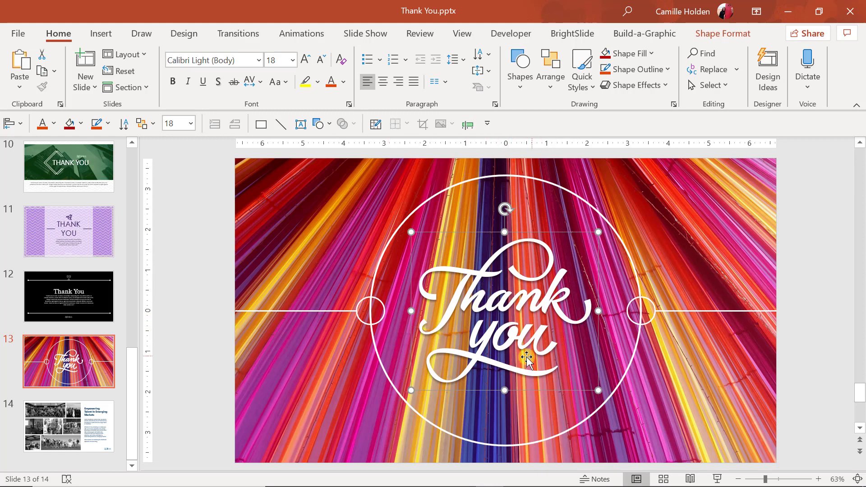
{"action": "left_click", "coordinate": [212, 216]}
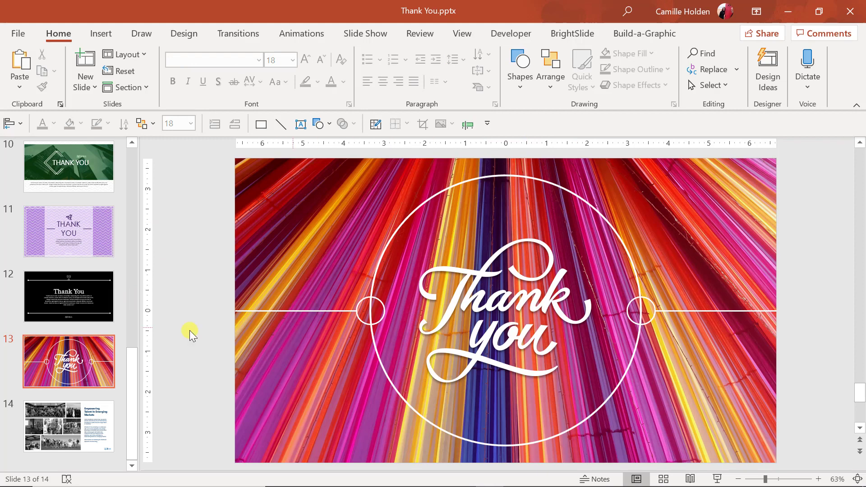
{"action": "scroll", "coordinate": [23, 323], "scroll_direction": "up", "scroll_amount": 3}
{"action": "scroll", "coordinate": [31, 319], "scroll_direction": "up", "scroll_amount": 3}
{"action": "scroll", "coordinate": [32, 319], "scroll_direction": "up", "scroll_amount": 3}
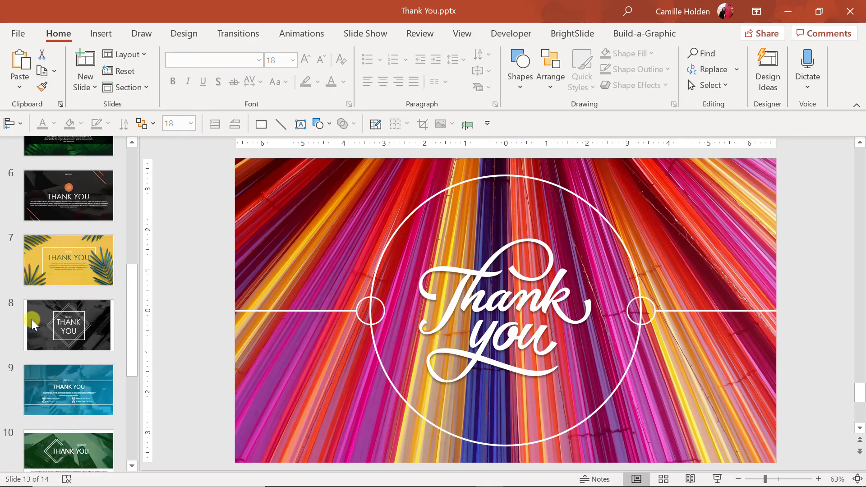
- Return to slide 7, nudge the palm background, and box-select around the right-hand leaf
{"action": "left_click", "coordinate": [109, 281]}
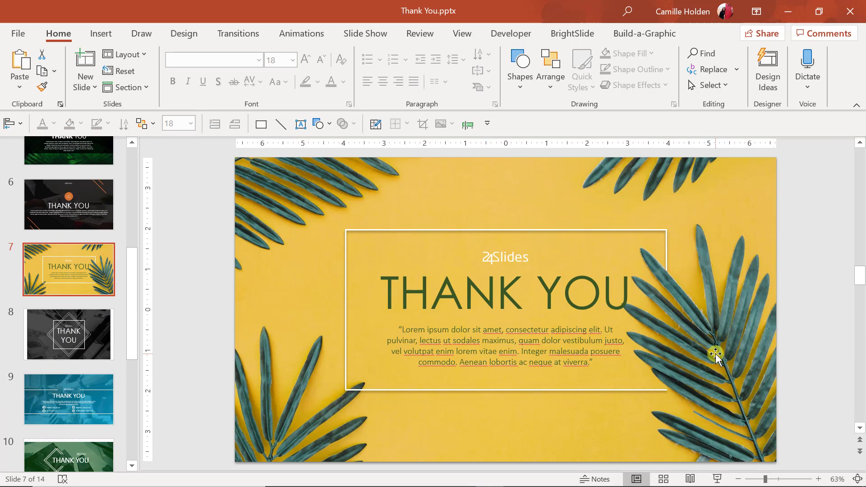
{"action": "mouse_move", "coordinate": [716, 354]}
{"action": "left_mouse_down"}
{"action": "mouse_move", "coordinate": [703, 353]}
{"action": "mouse_move", "coordinate": [717, 360]}
{"action": "left_mouse_up"}
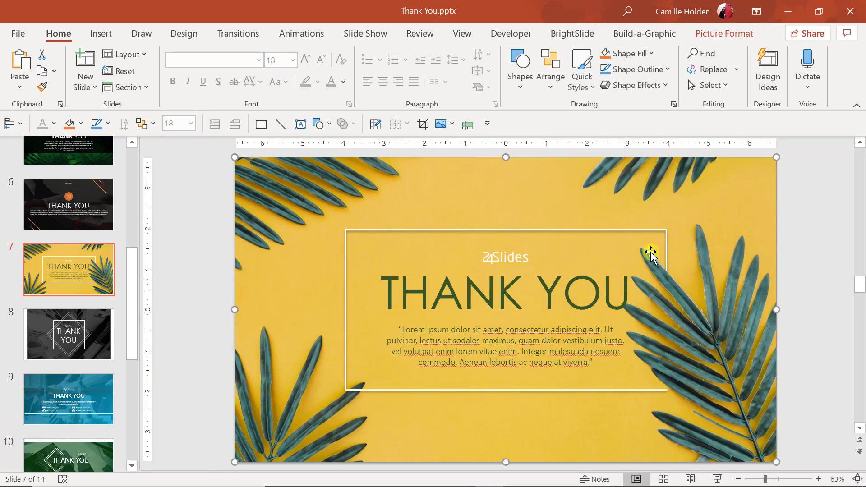
{"action": "left_click", "coordinate": [666, 241]}
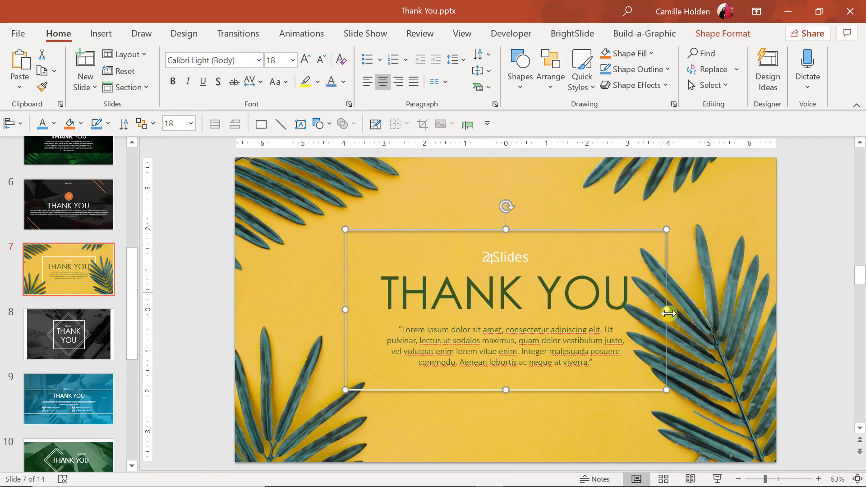
{"action": "left_click_drag", "start_coordinate": [818, 327], "coordinate": [633, 352]}
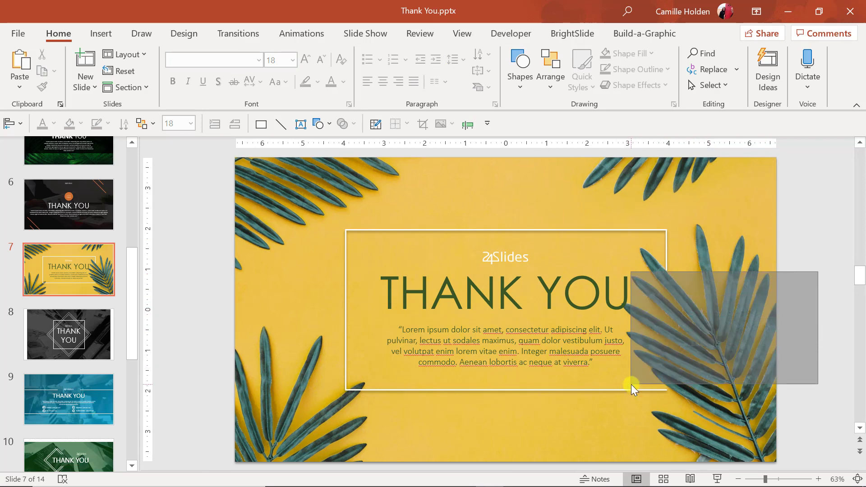
{"action": "left_click_drag", "start_coordinate": [633, 352], "coordinate": [632, 386]}
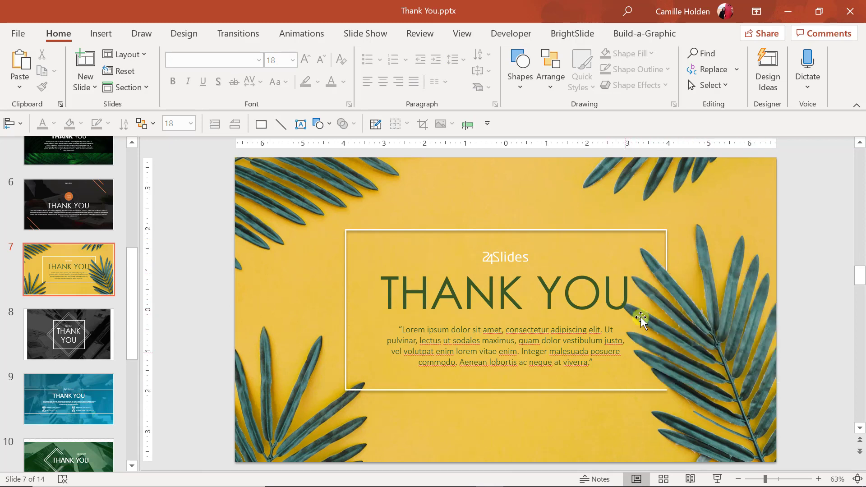
- Select the THANK YOU box and the palm picture, then deselect and scroll up
{"action": "left_click", "coordinate": [494, 232]}
{"action": "left_click", "coordinate": [753, 363]}
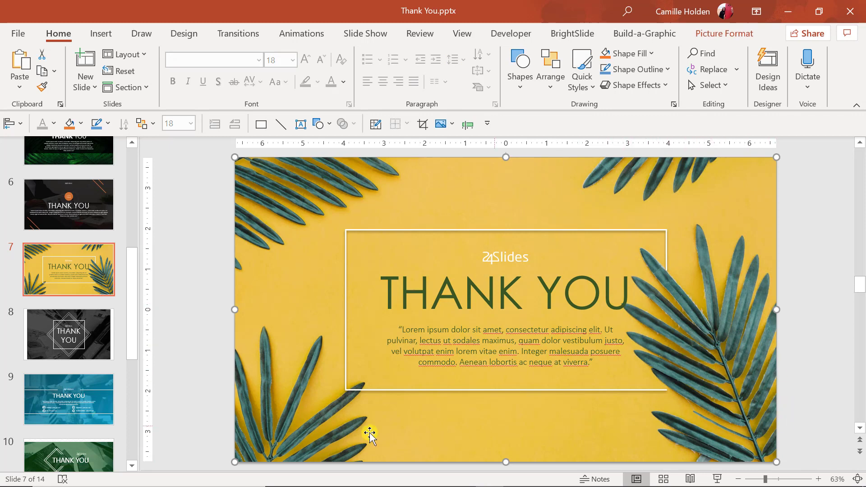
{"action": "left_click", "coordinate": [192, 266]}
{"action": "scroll", "coordinate": [64, 312], "scroll_direction": "up", "scroll_amount": 2}
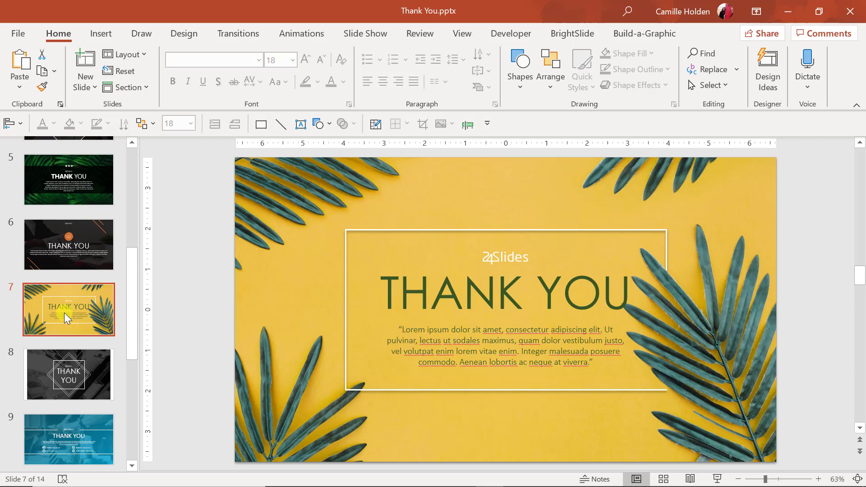
{"action": "scroll", "coordinate": [95, 253], "scroll_direction": "up", "scroll_amount": 2}
- Compare slides 7 and 4, nudging slide 4's dark photo block, then return to slide 5
{"action": "left_click", "coordinate": [91, 223]}
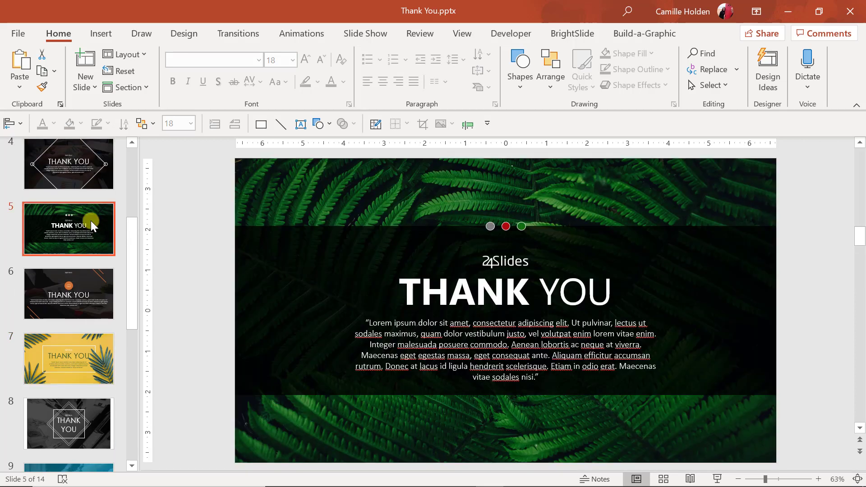
{"action": "scroll", "coordinate": [91, 220], "scroll_direction": "up", "scroll_amount": 2}
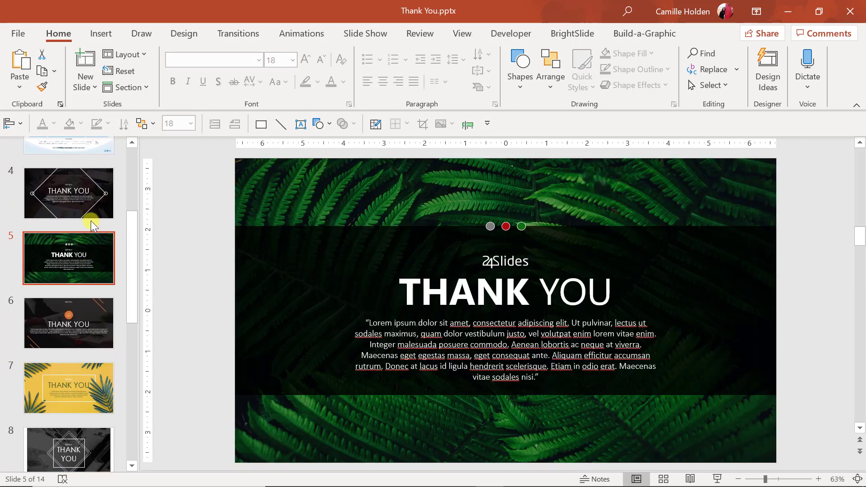
{"action": "left_click", "coordinate": [82, 412]}
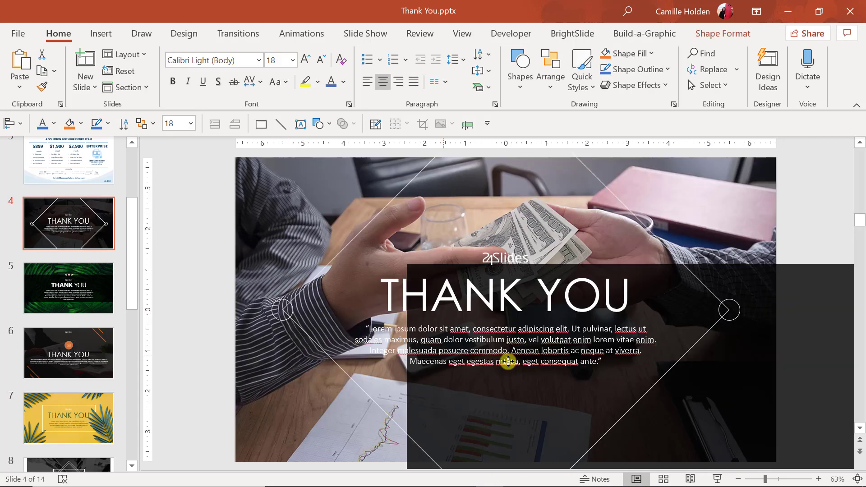
{"action": "left_click_drag", "start_coordinate": [507, 358], "coordinate": [288, 401]}
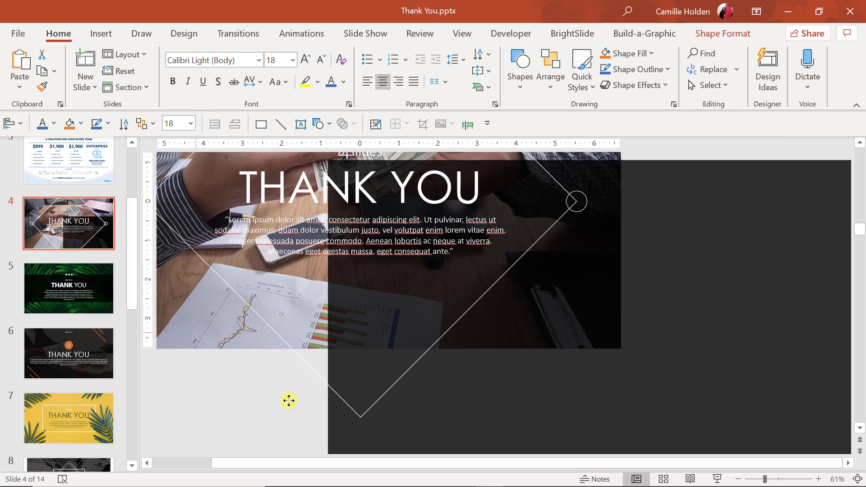
{"action": "scroll", "coordinate": [286, 369], "scroll_direction": "down", "scroll_amount": 2}
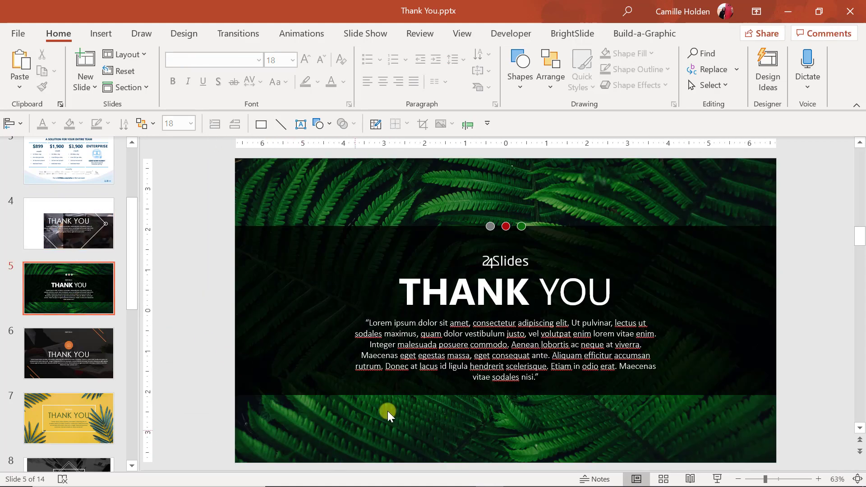
{"action": "scroll", "coordinate": [388, 411], "scroll_direction": "up", "scroll_amount": 2}
{"action": "left_click", "coordinate": [469, 303]}
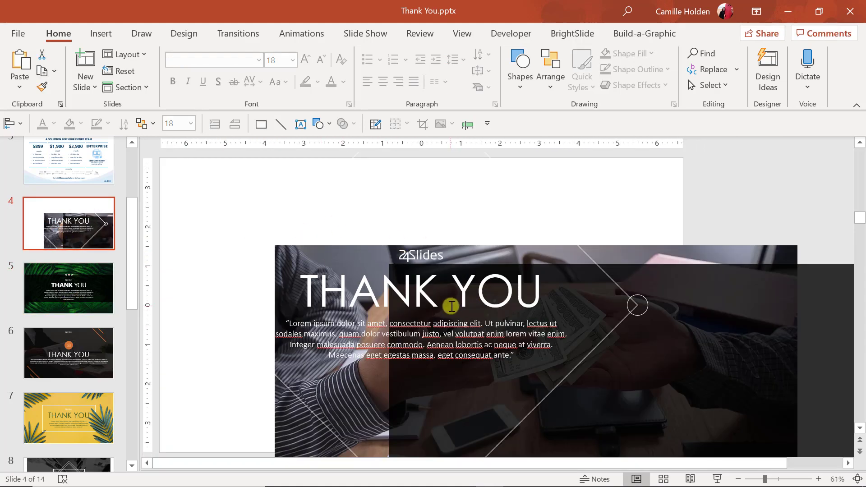
{"action": "left_click", "coordinate": [55, 291]}
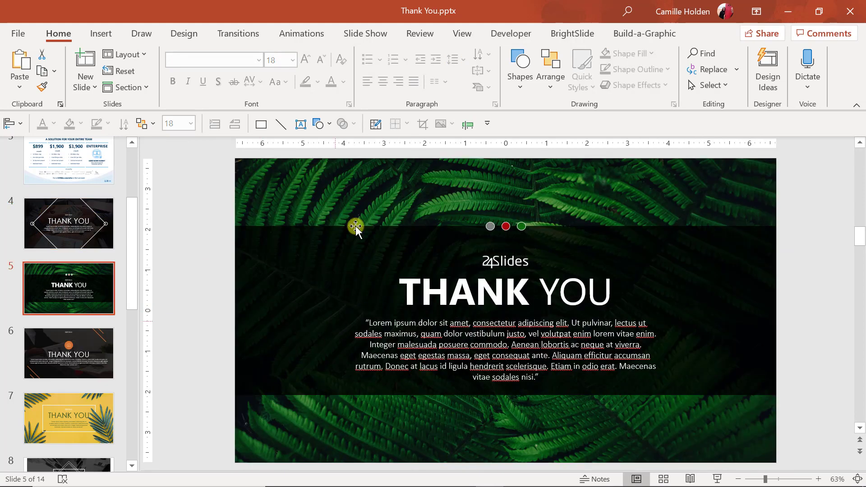
- Inspect slide 5's picture-fill background in Format Background, then close the pane
{"action": "right_click", "coordinate": [335, 191]}
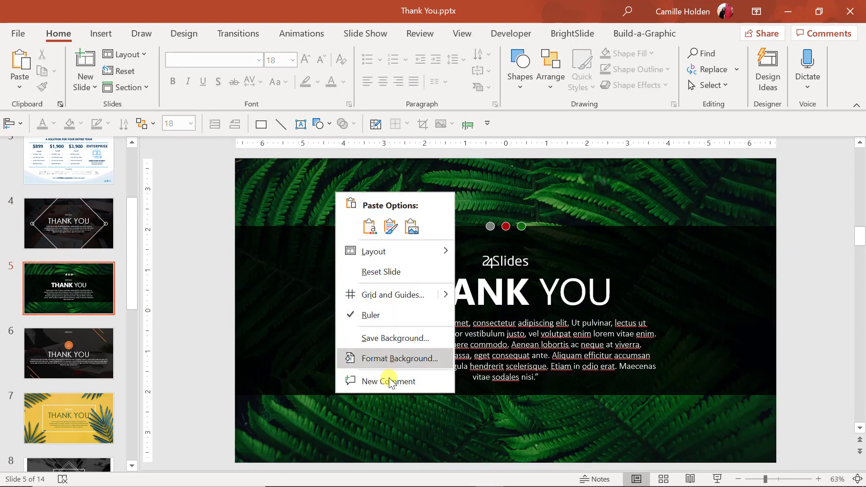
{"action": "left_click", "coordinate": [406, 359]}
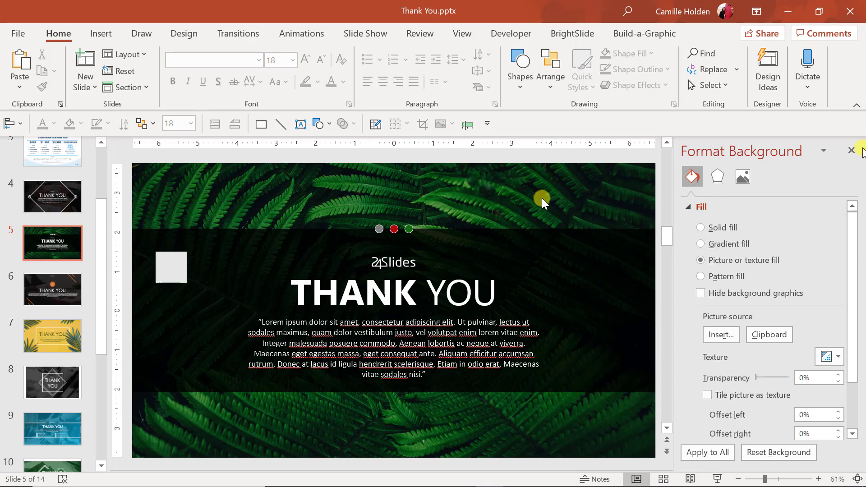
{"action": "left_click", "coordinate": [850, 151]}
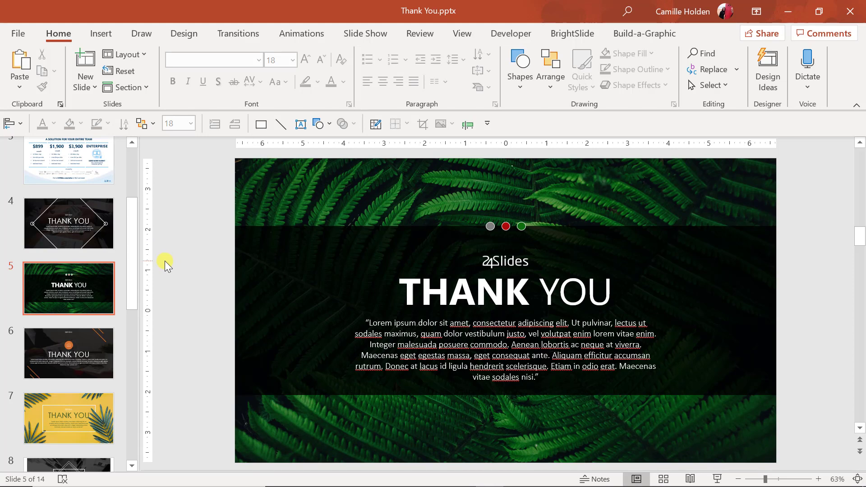
{"action": "scroll", "coordinate": [80, 355], "scroll_direction": "up", "scroll_amount": 5}
- Show slide 4 of the Thank You deck, then the ABC letter B and C slides
{"action": "left_click", "coordinate": [80, 354]}
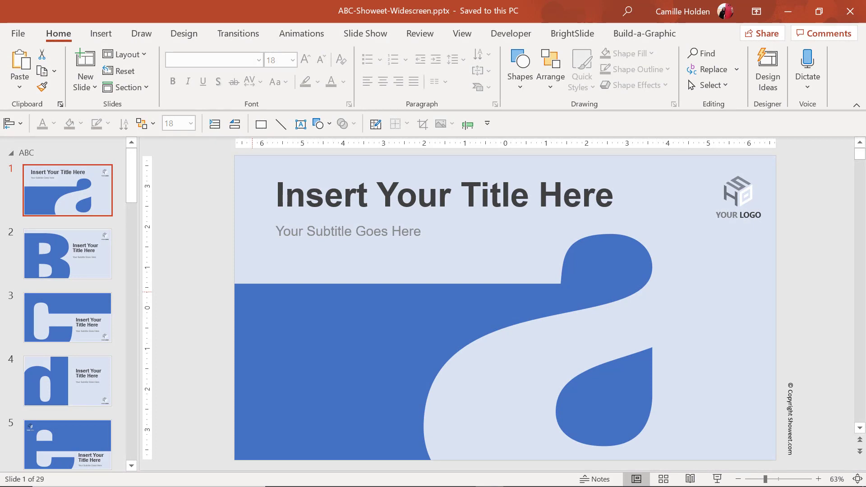
{"action": "left_click", "coordinate": [85, 253]}
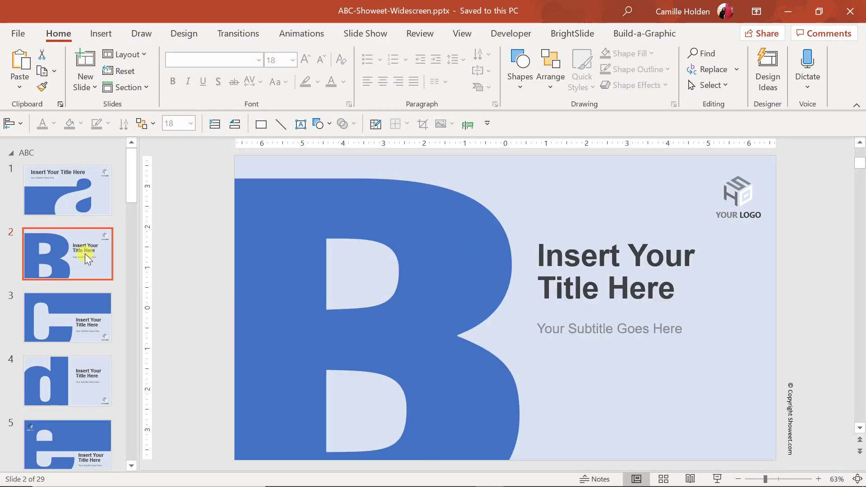
{"action": "scroll", "coordinate": [85, 254], "scroll_direction": "down", "scroll_amount": 2}
{"action": "left_click", "coordinate": [85, 255]}
- Scroll the ABC thumbnails down to the letter t slide 20 and back to slide 1
{"action": "scroll", "coordinate": [85, 256], "scroll_direction": "down", "scroll_amount": 2}
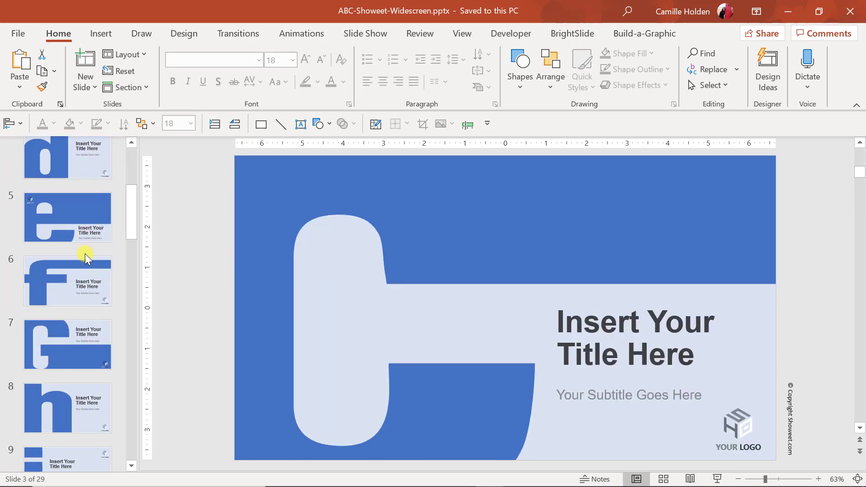
{"action": "scroll", "coordinate": [85, 255], "scroll_direction": "down", "scroll_amount": 5}
{"action": "scroll", "coordinate": [87, 258], "scroll_direction": "down", "scroll_amount": 3}
{"action": "scroll", "coordinate": [87, 258], "scroll_direction": "down", "scroll_amount": 1}
{"action": "scroll", "coordinate": [87, 258], "scroll_direction": "down", "scroll_amount": 2}
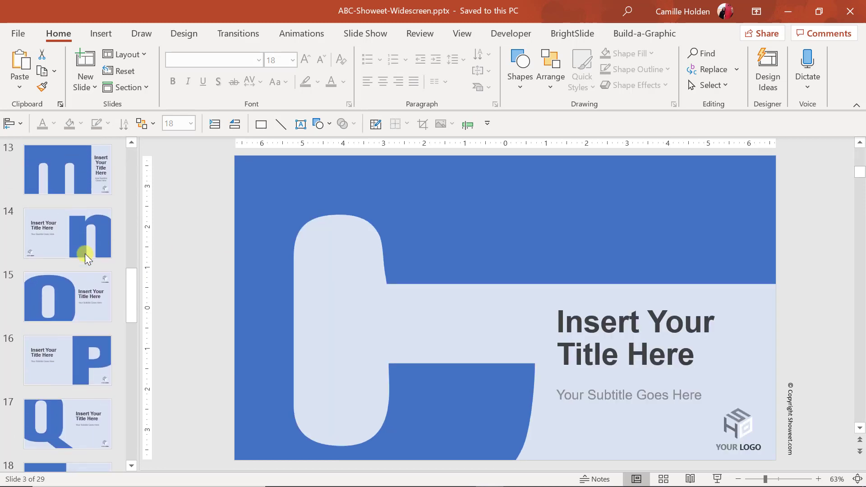
{"action": "scroll", "coordinate": [87, 258], "scroll_direction": "down", "scroll_amount": 3}
{"action": "scroll", "coordinate": [85, 257], "scroll_direction": "down", "scroll_amount": 1}
{"action": "left_click", "coordinate": [76, 343]}
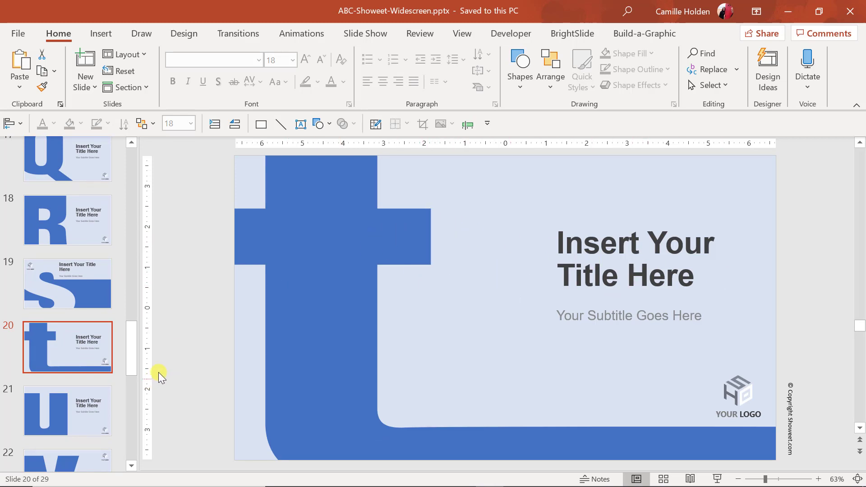
{"action": "mouse_move", "coordinate": [134, 358]}
{"action": "left_mouse_down"}
{"action": "mouse_move", "coordinate": [142, 428]}
{"action": "mouse_move", "coordinate": [139, 412]}
{"action": "left_mouse_up"}
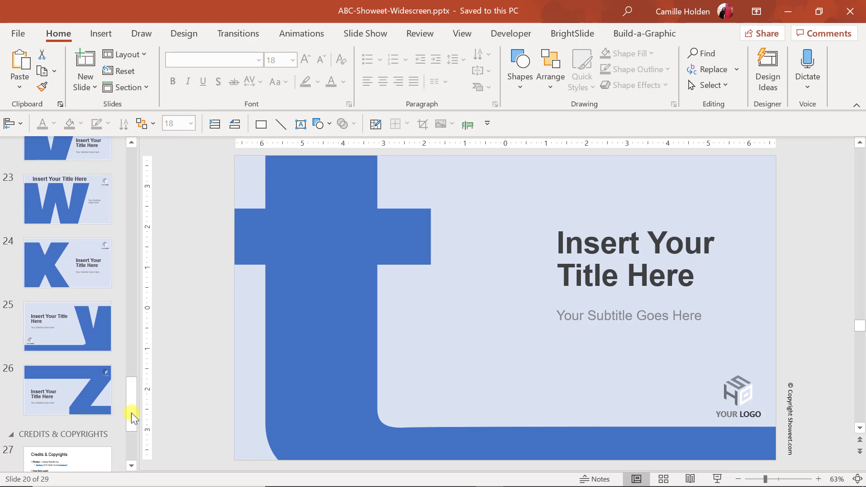
{"action": "left_click_drag", "start_coordinate": [135, 411], "coordinate": [119, 187]}
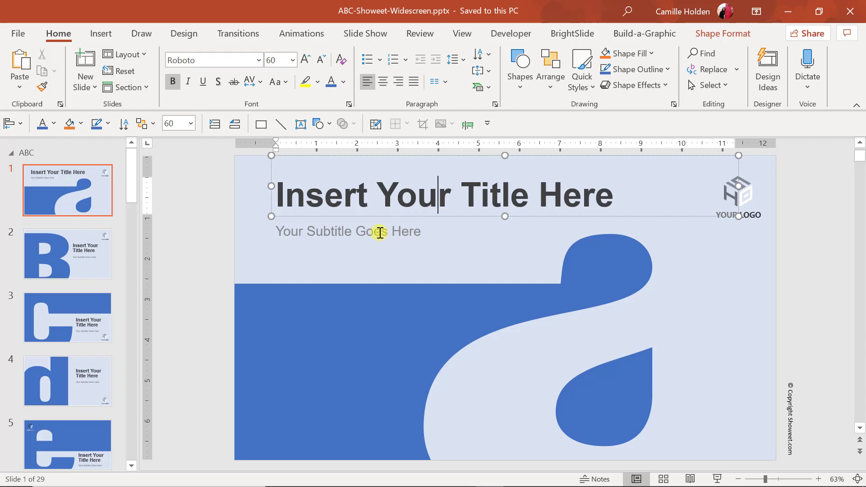
- Deselect slide 1's title placeholder and switch to slide 2, the letter B slide
{"action": "left_click", "coordinate": [186, 228]}
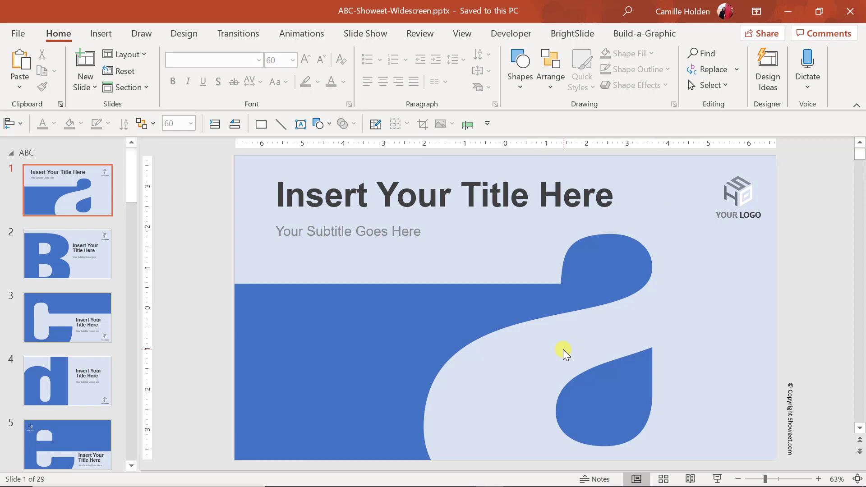
{"action": "left_click", "coordinate": [47, 260]}
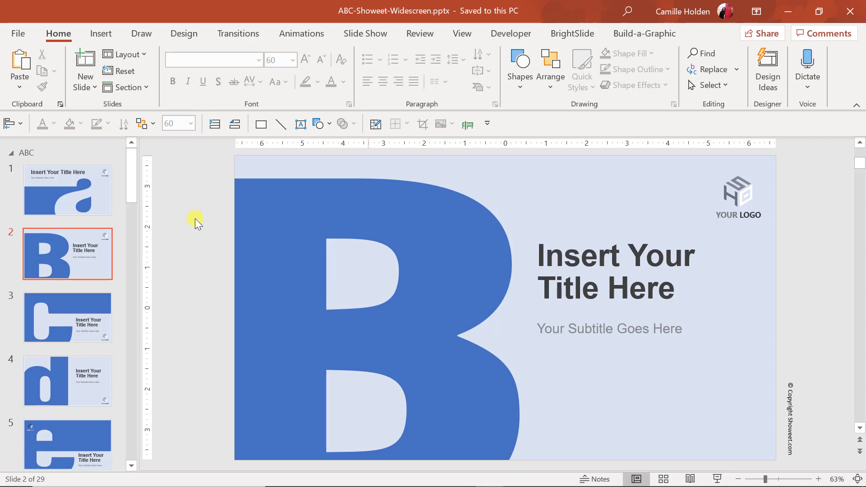
- Browse the Layout gallery without changing it, then bring up slide 2's shortcut menu
{"action": "left_click", "coordinate": [135, 54]}
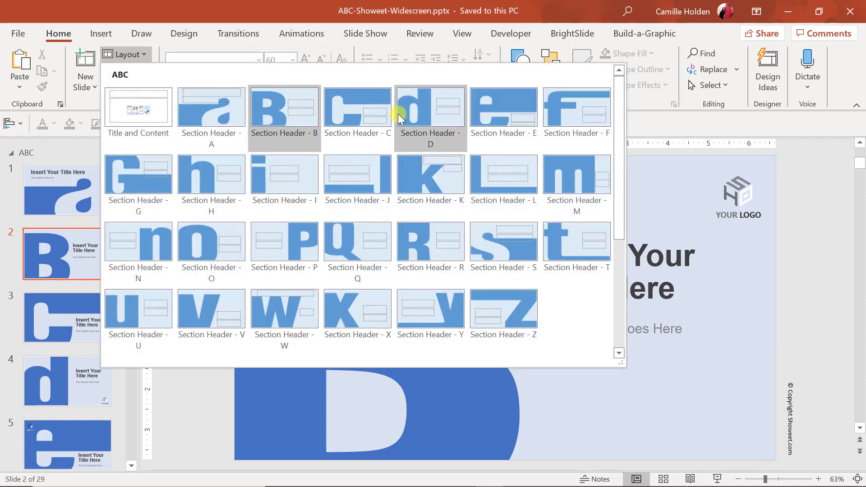
{"action": "left_click", "coordinate": [213, 391]}
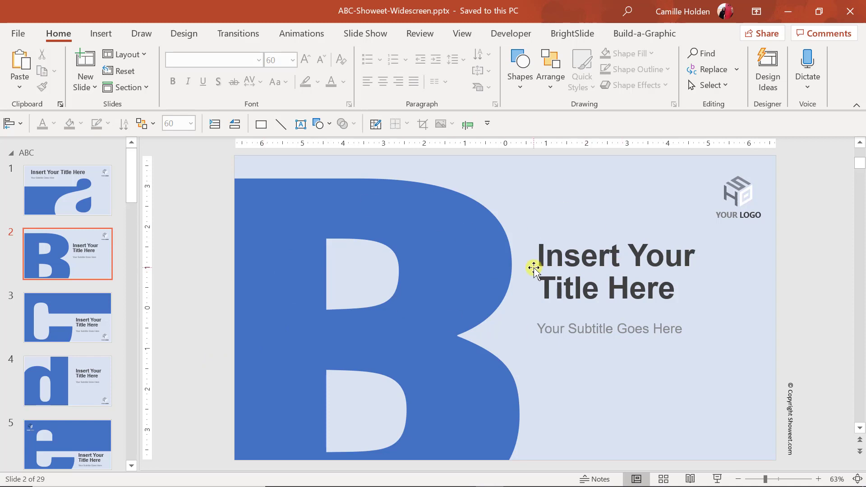
{"action": "right_click", "coordinate": [530, 183]}
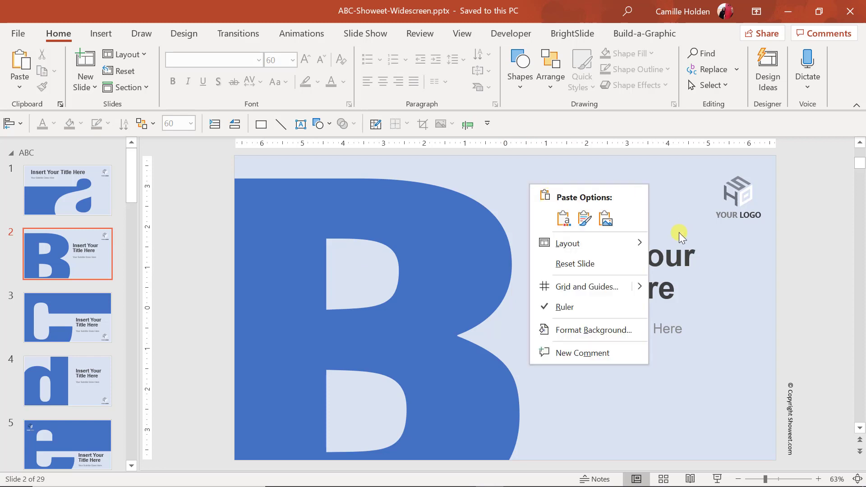
- Set slide 2's background to a picture fill using the fenchurch street photo
{"action": "left_click", "coordinate": [598, 339]}
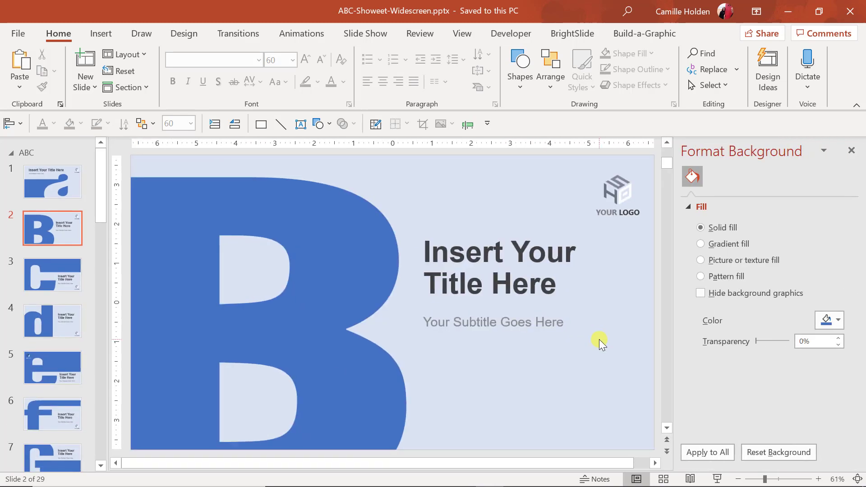
{"action": "left_click", "coordinate": [728, 266]}
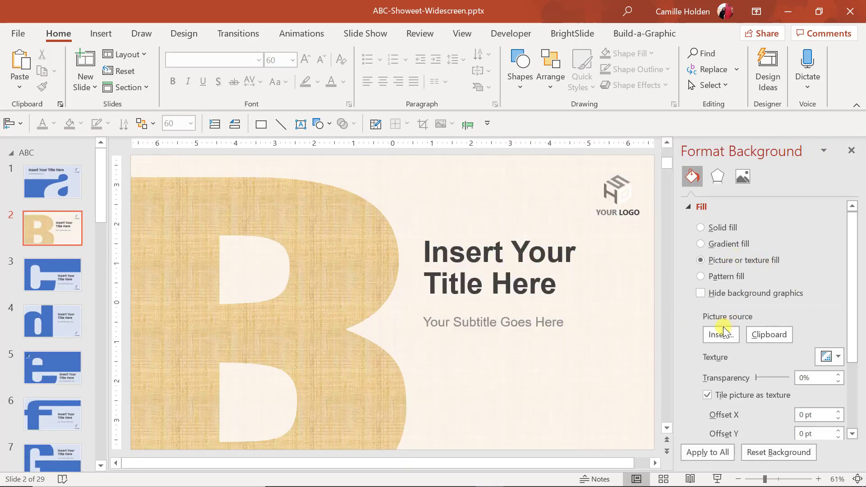
{"action": "left_click", "coordinate": [718, 337]}
{"action": "left_click", "coordinate": [315, 223]}
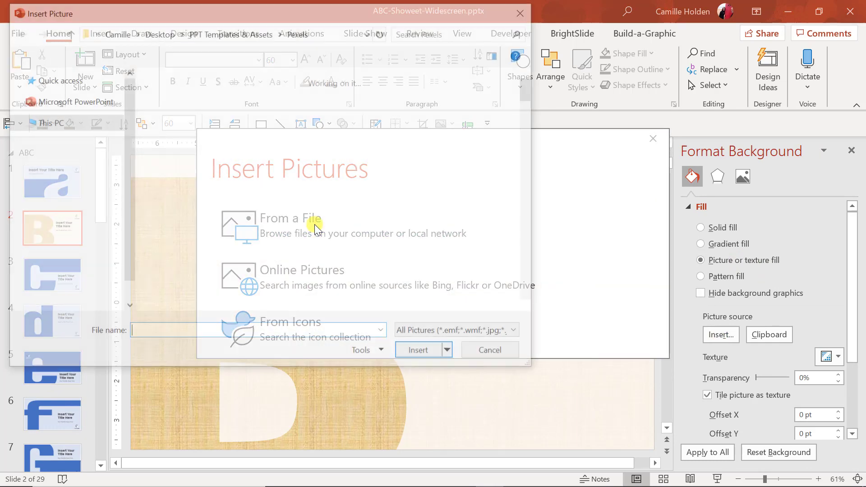
{"action": "left_click", "coordinate": [210, 242]}
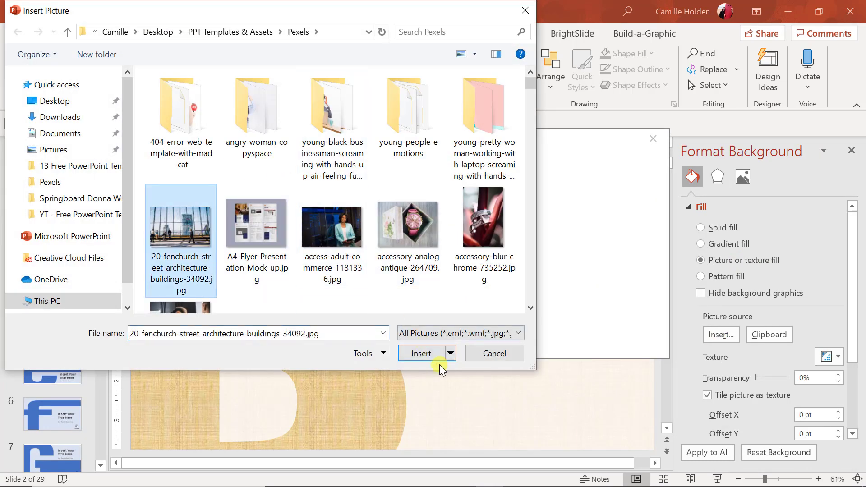
{"action": "left_click", "coordinate": [419, 356]}
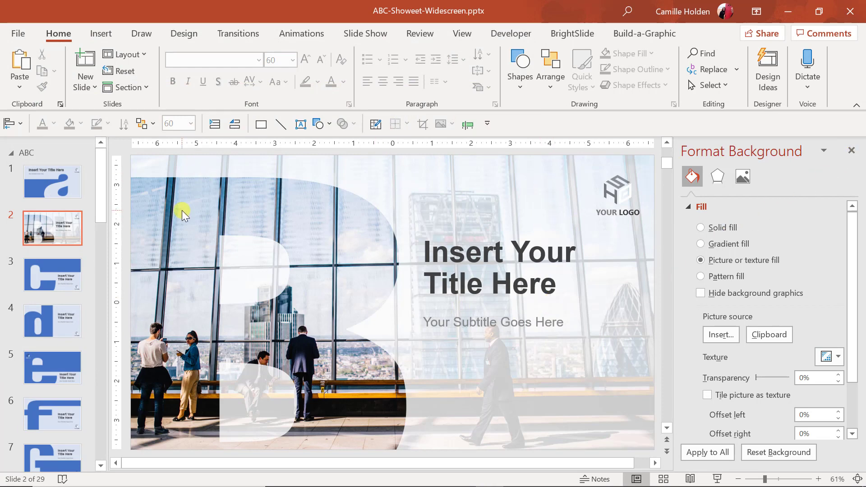
- In Slide Master view, nudge the large B shape and settle it back near the top
{"action": "key", "text": "alt+w"}
{"action": "key", "text": "m"}
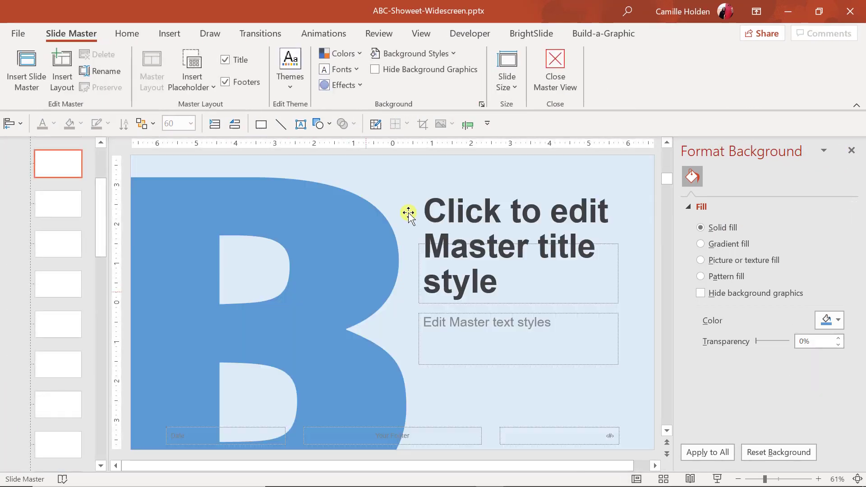
{"action": "left_click", "coordinate": [178, 207]}
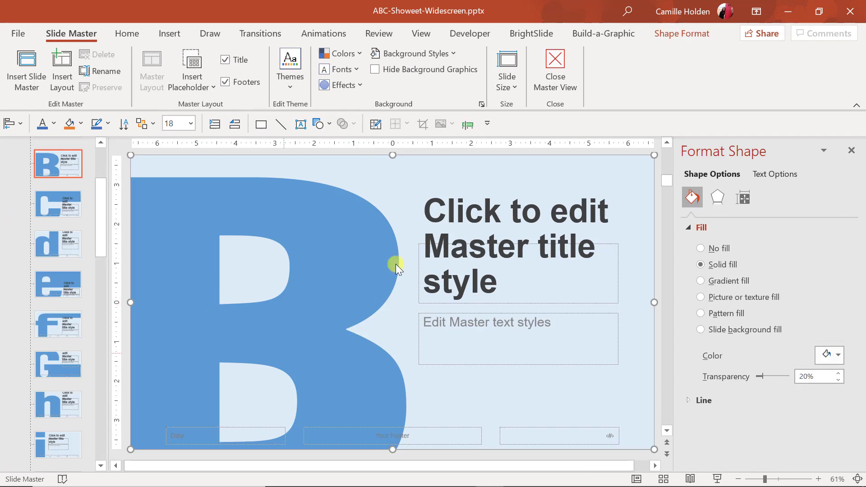
{"action": "left_click_drag", "start_coordinate": [399, 182], "coordinate": [394, 201]}
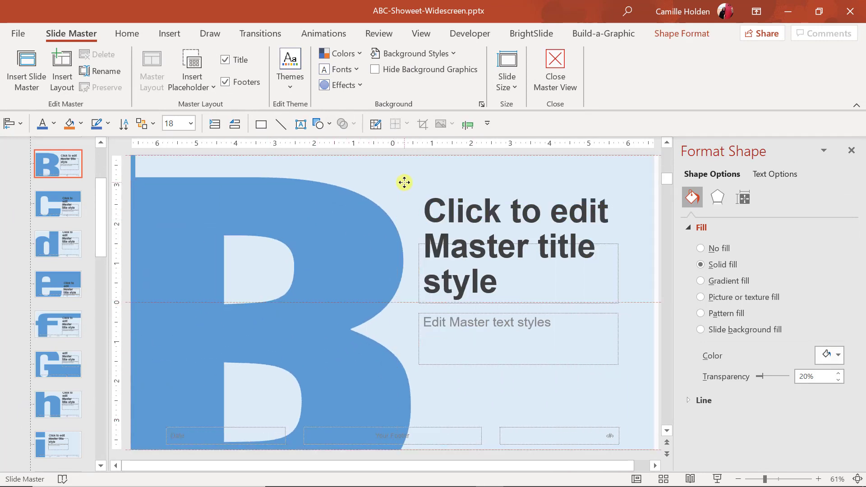
{"action": "left_click_drag", "start_coordinate": [396, 200], "coordinate": [400, 184]}
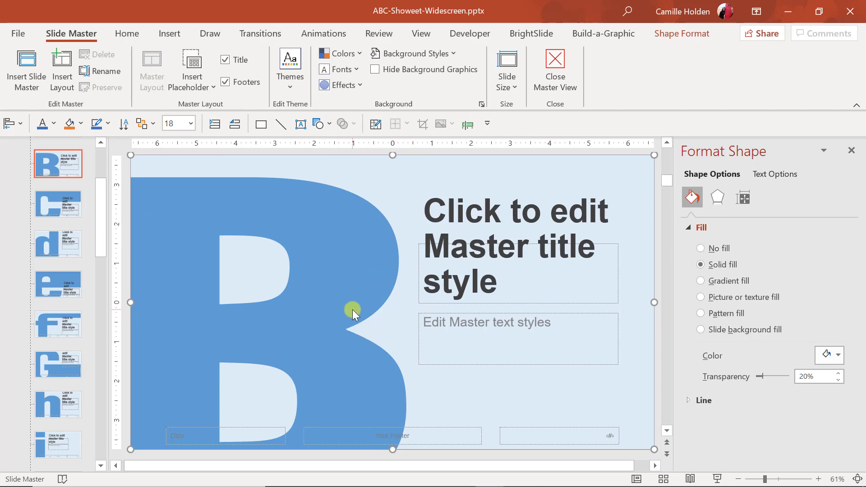
- Clear the letter a layout background to white, then restore its blue fill
{"action": "key", "text": "Page_Up"}
{"action": "right_click", "coordinate": [278, 333]}
{"action": "left_click", "coordinate": [356, 436]}
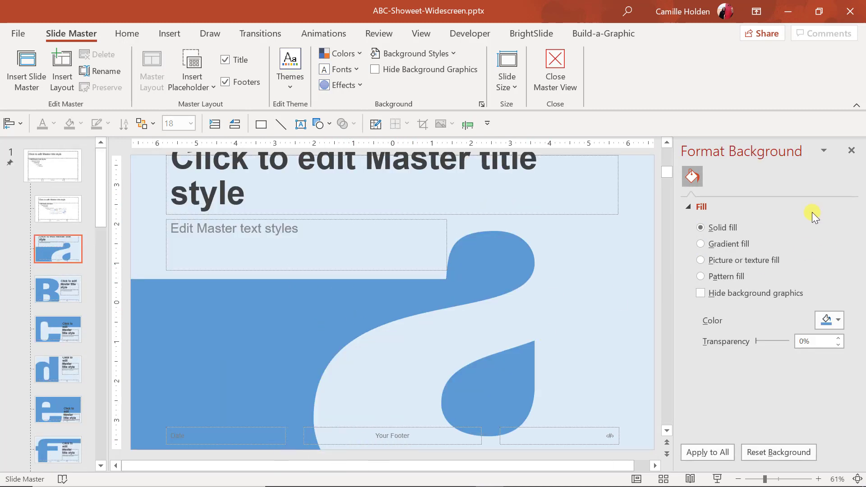
{"action": "left_click", "coordinate": [829, 319]}
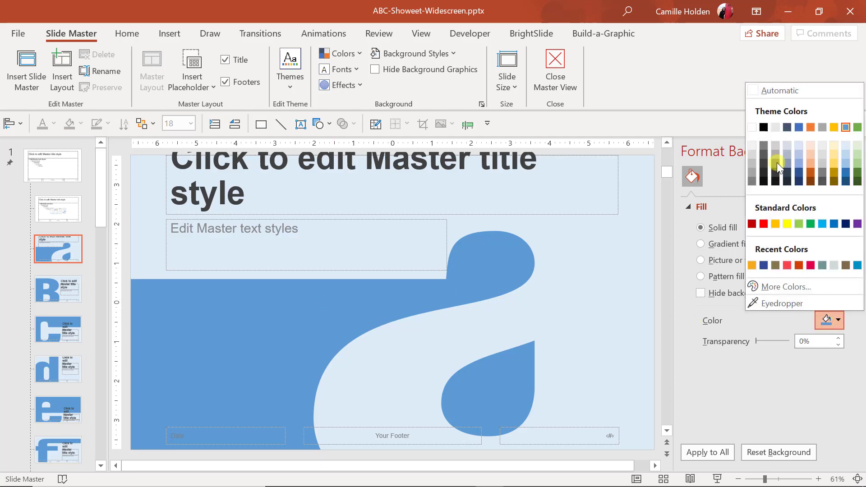
{"action": "left_click", "coordinate": [791, 93]}
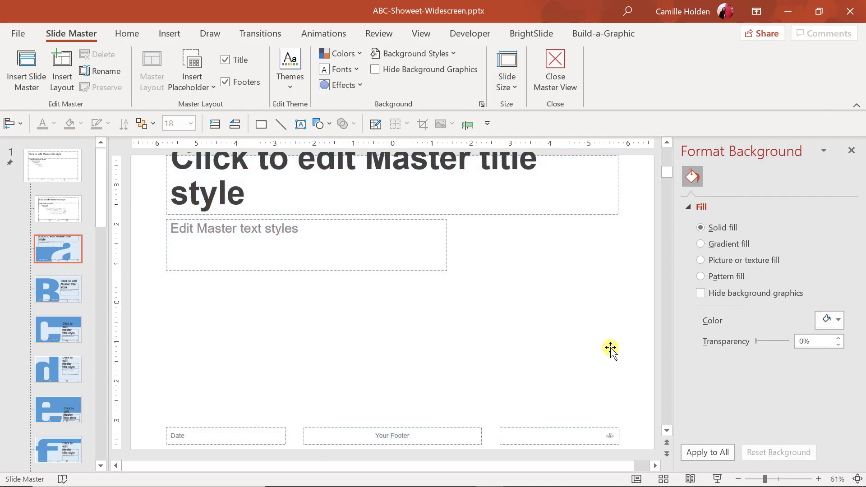
{"action": "left_click", "coordinate": [837, 320]}
{"action": "left_click", "coordinate": [566, 388]}
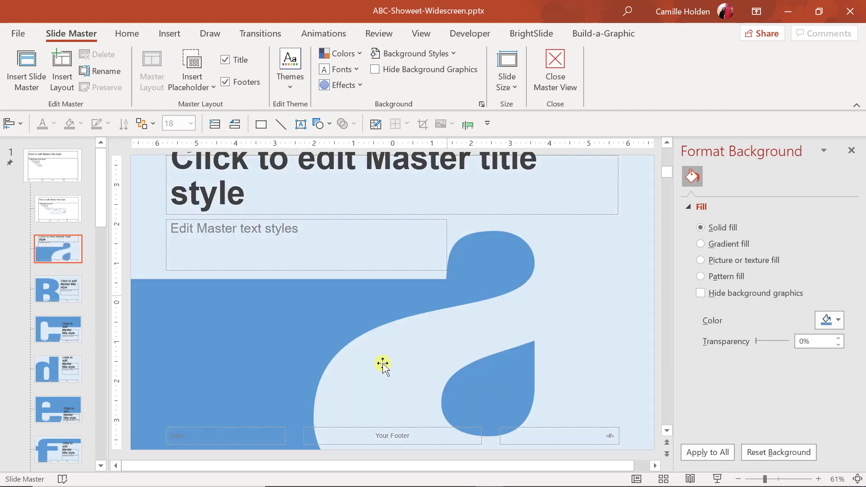
{"action": "left_click", "coordinate": [851, 150]}
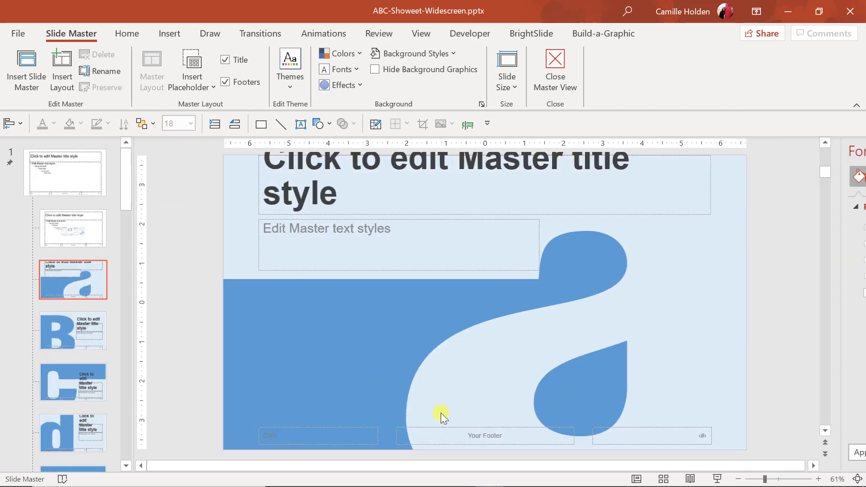
- Nudge the full-slide B shape slightly left and exit master editing to slide 2
{"action": "left_click", "coordinate": [556, 74]}
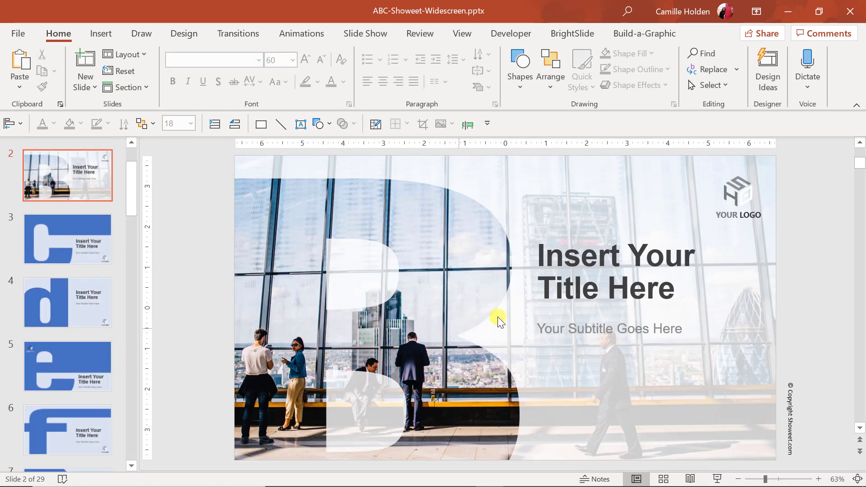
{"action": "right_click", "coordinate": [300, 240]}
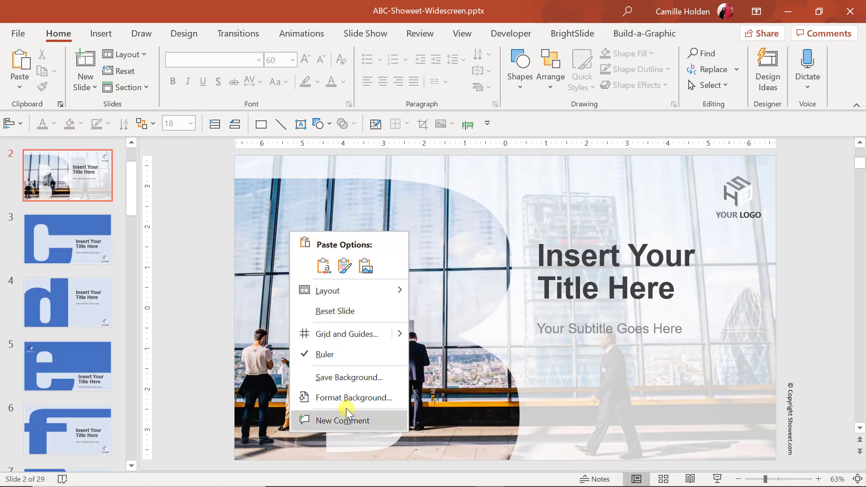
{"action": "left_click", "coordinate": [582, 354]}
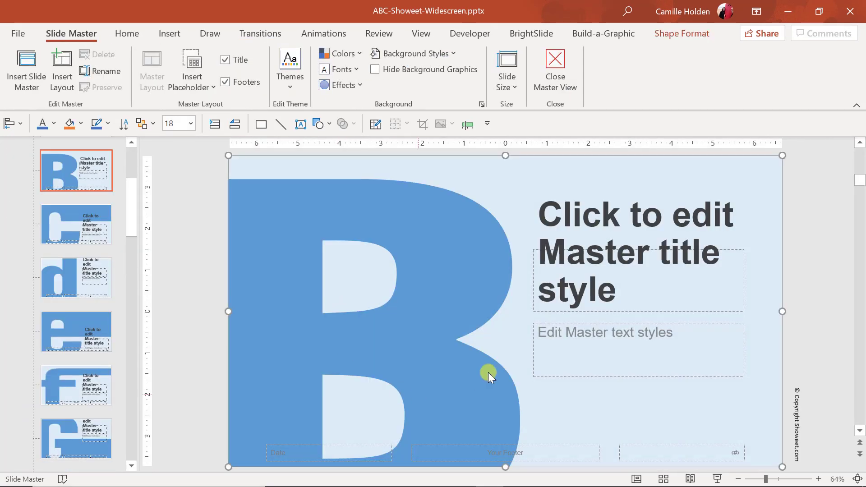
{"action": "left_click_drag", "start_coordinate": [541, 193], "coordinate": [528, 197]}
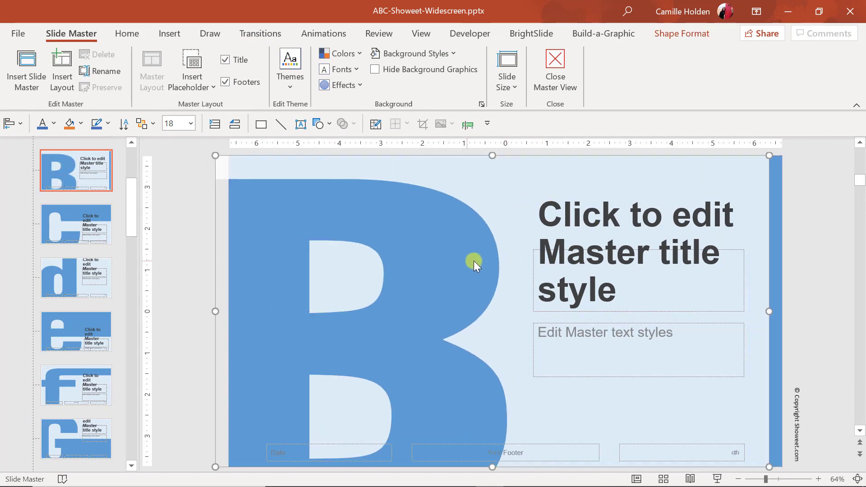
{"action": "left_click", "coordinate": [576, 89]}
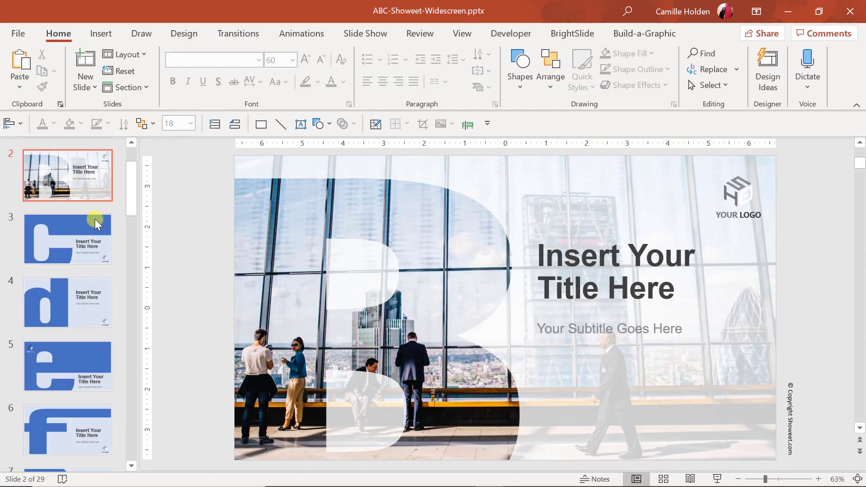
- Add a Section Header - B slide with the clipboard lab photo as its background
{"action": "left_click", "coordinate": [90, 83]}
{"action": "left_click", "coordinate": [239, 178]}
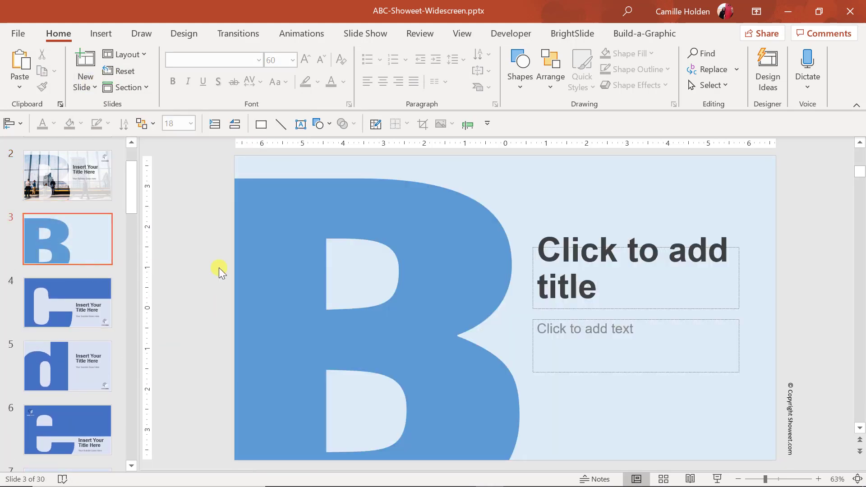
{"action": "right_click", "coordinate": [454, 177]}
{"action": "left_click", "coordinate": [537, 326]}
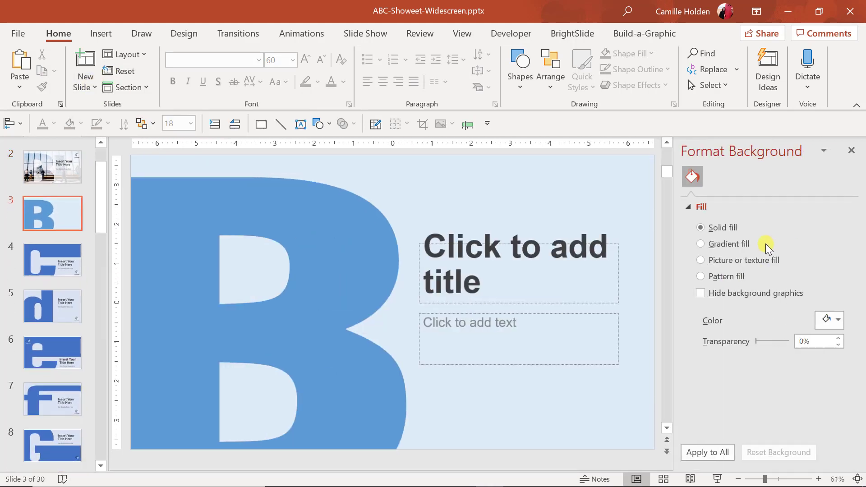
{"action": "left_click", "coordinate": [700, 260]}
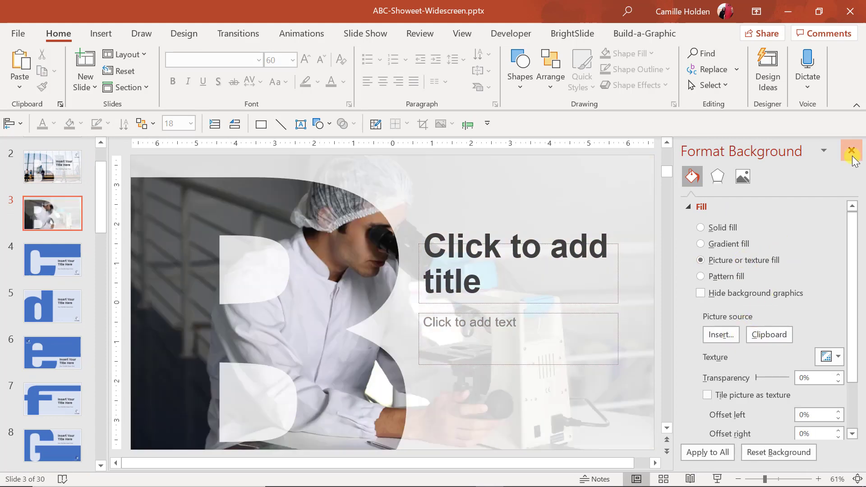
{"action": "left_click", "coordinate": [851, 150]}
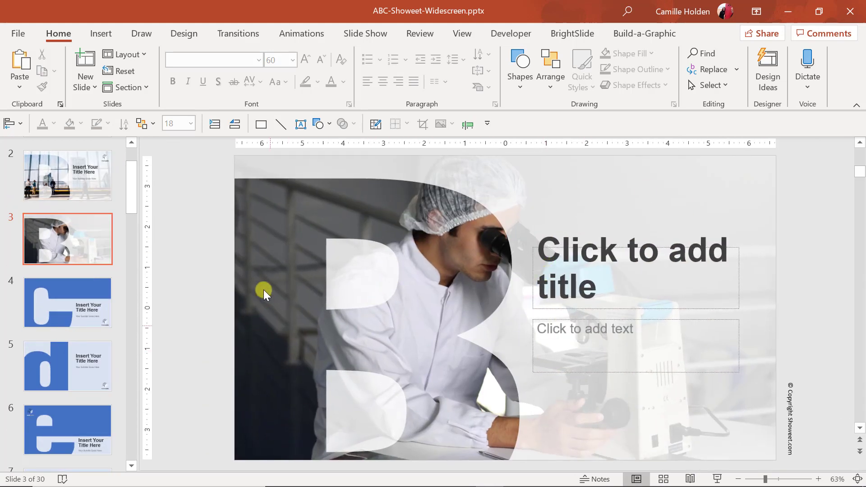
- Reopen the new slide's Format Background pane twice to check the photo fill
{"action": "right_click", "coordinate": [316, 292]}
{"action": "left_click", "coordinate": [383, 257]}
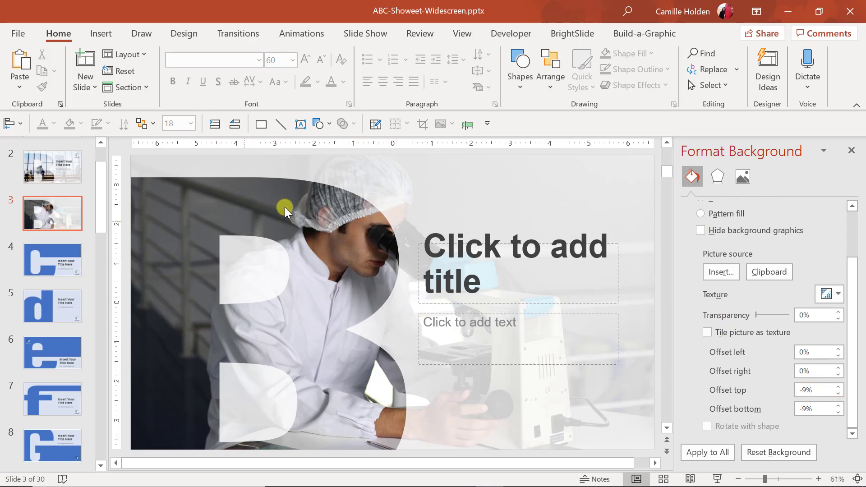
{"action": "left_click", "coordinate": [851, 151]}
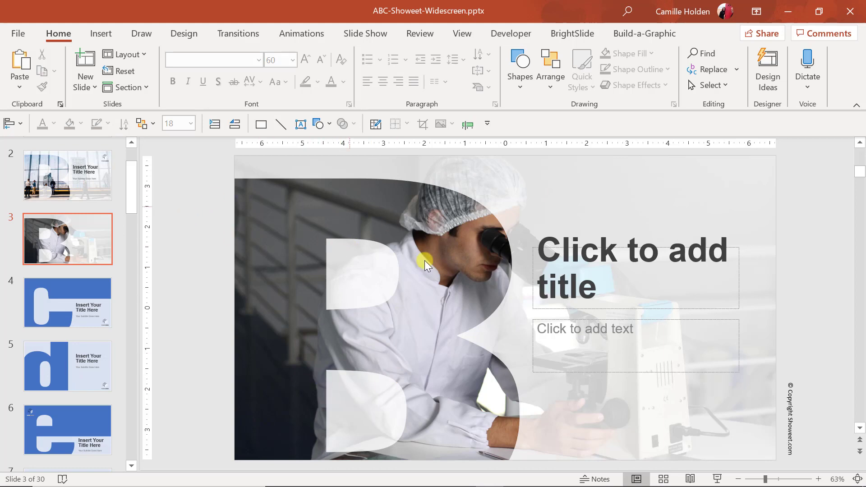
{"action": "right_click", "coordinate": [437, 346]}
{"action": "left_click", "coordinate": [514, 310]}
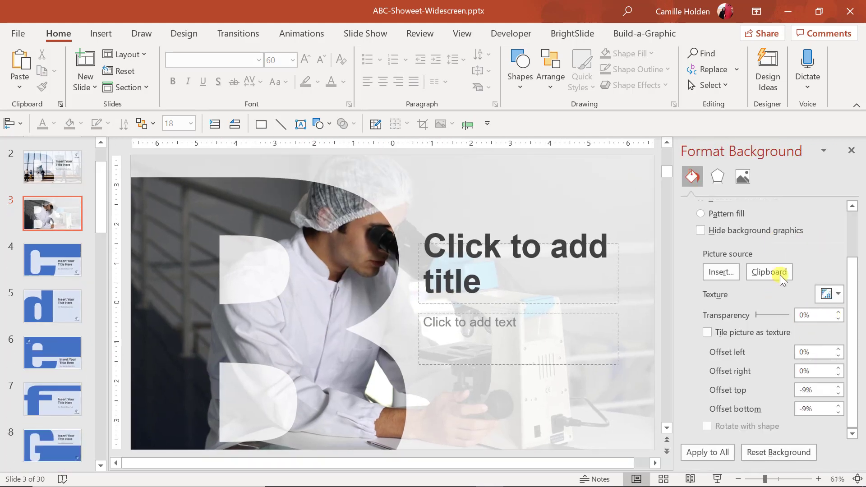
{"action": "left_click", "coordinate": [851, 150]}
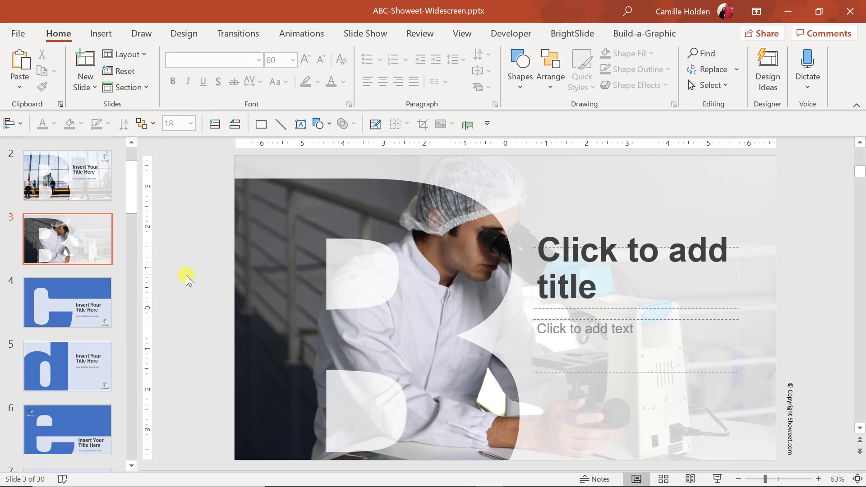
- Switch between slides 2 and 3, then move on to slide 4
{"action": "left_click", "coordinate": [101, 193]}
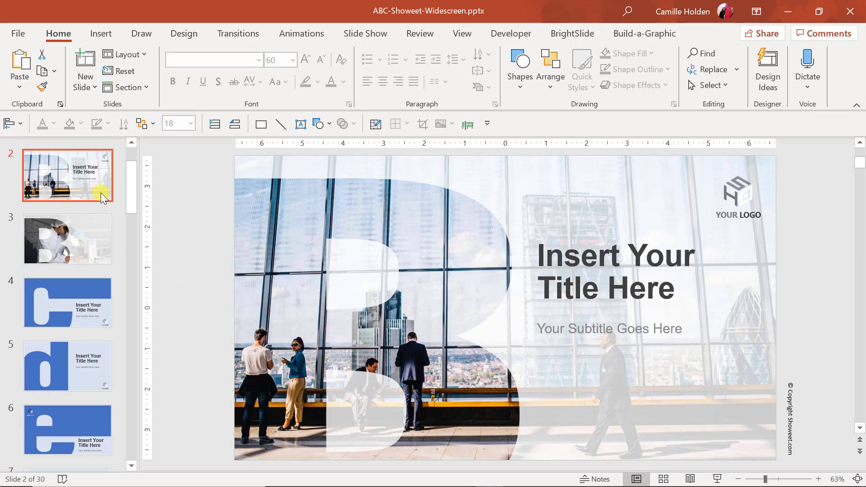
{"action": "left_click", "coordinate": [74, 258]}
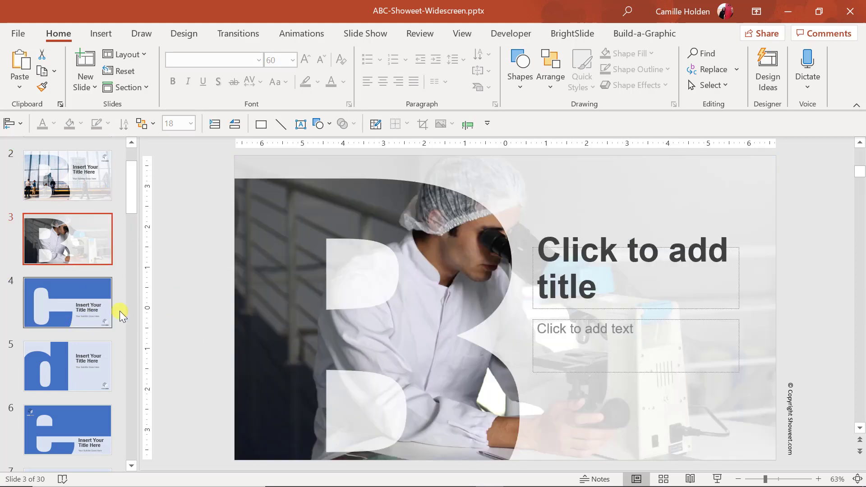
{"action": "left_click", "coordinate": [107, 309]}
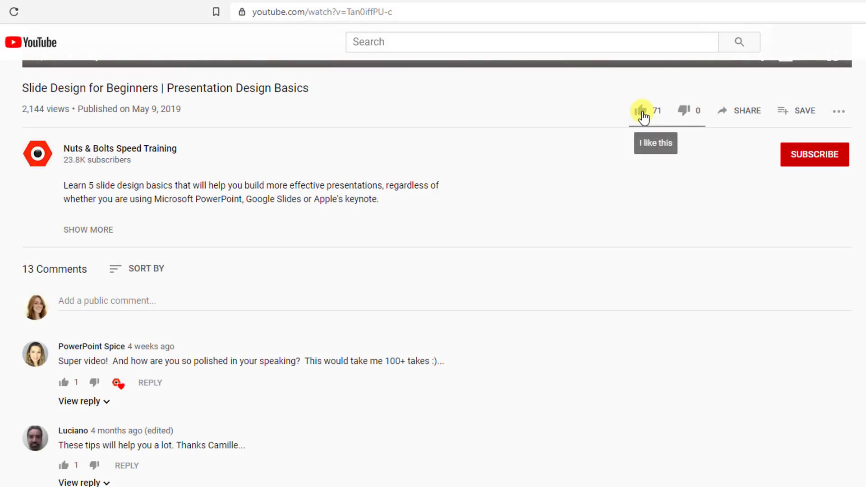
- Like the video, subscribe with the bell on, and type the comment 'Thanks for uploading'
{"action": "left_click", "coordinate": [641, 113]}
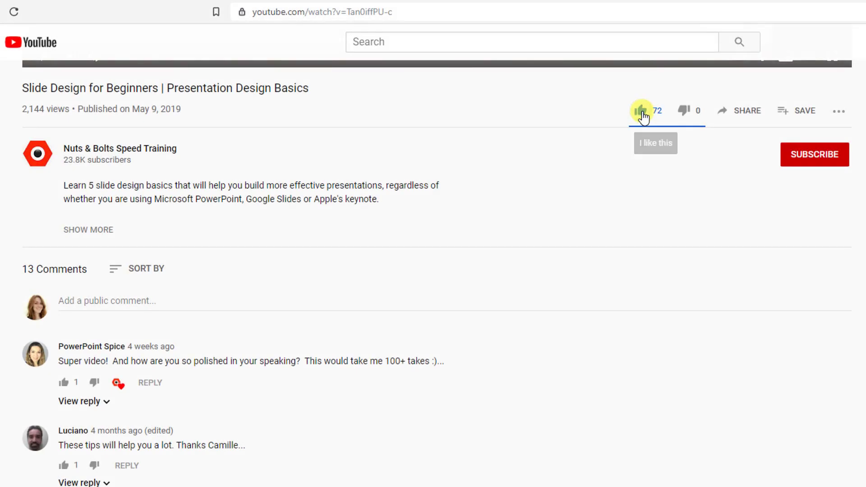
{"action": "left_click", "coordinate": [808, 163]}
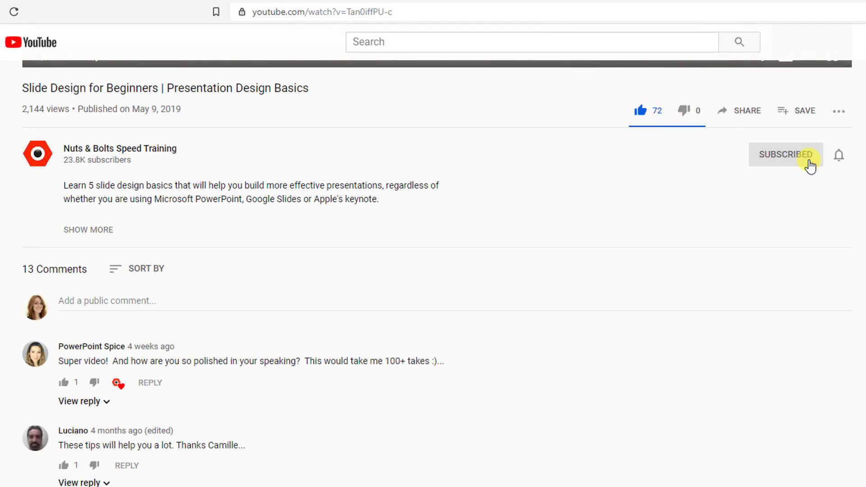
{"action": "left_click", "coordinate": [839, 155]}
{"action": "left_click", "coordinate": [288, 301]}
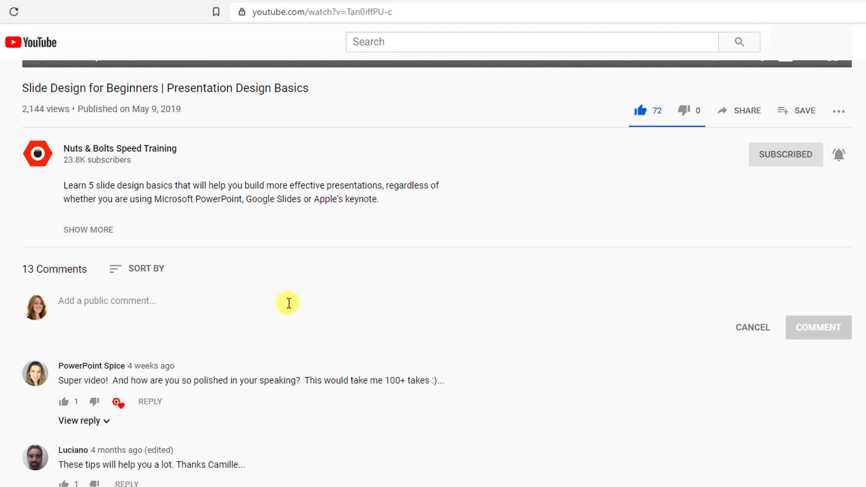
{"action": "type", "text": "Thanks for uploading"}
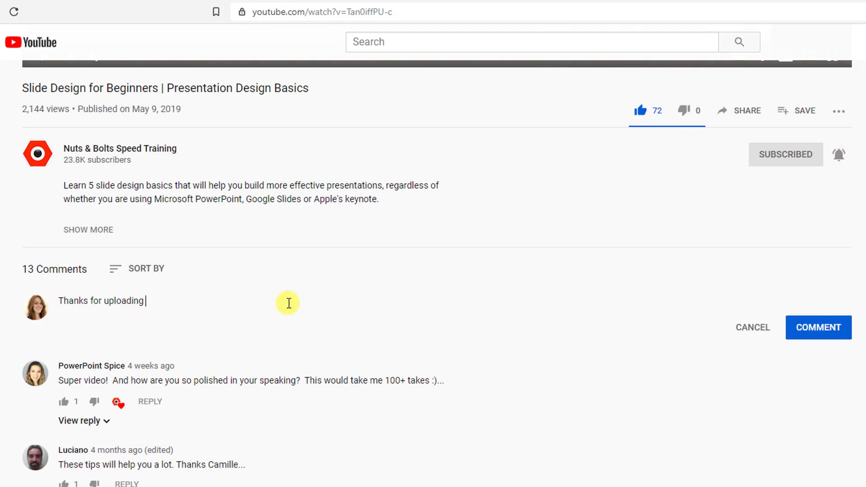